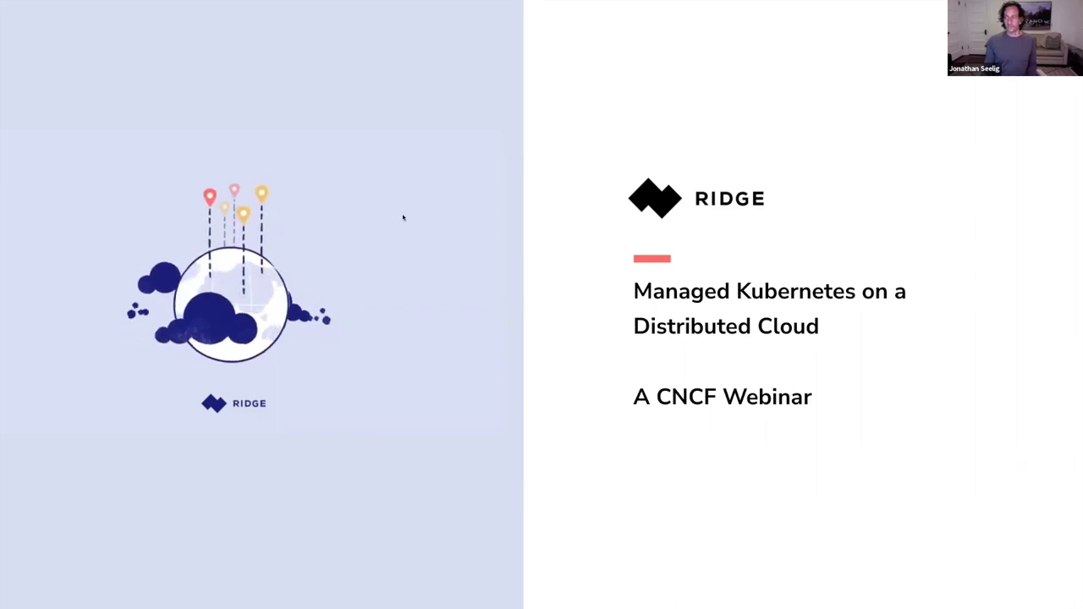
pyautogui.press('Right')
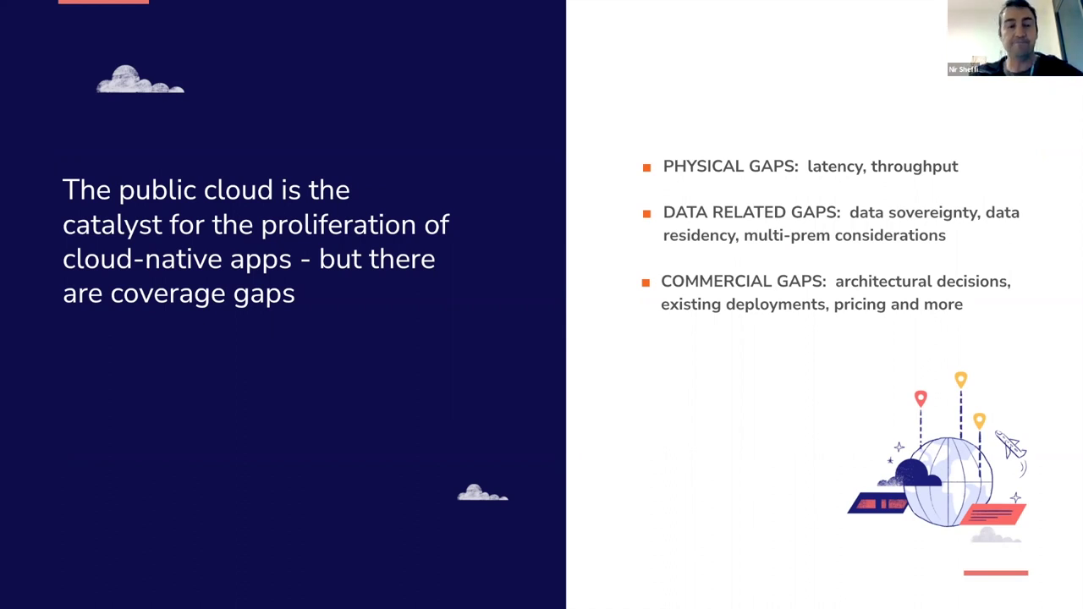
pyautogui.press('Right')
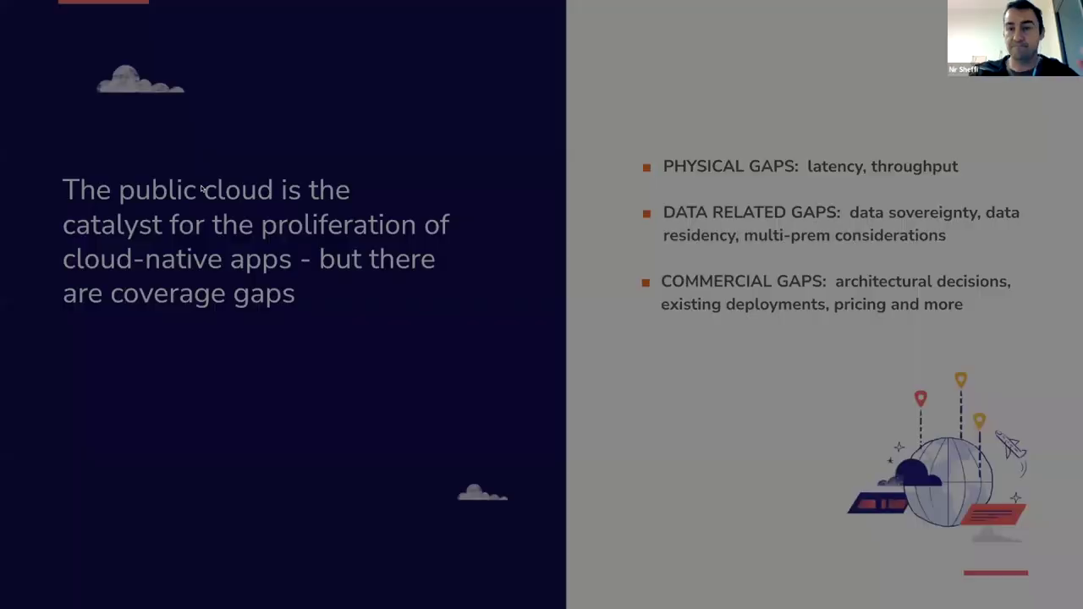
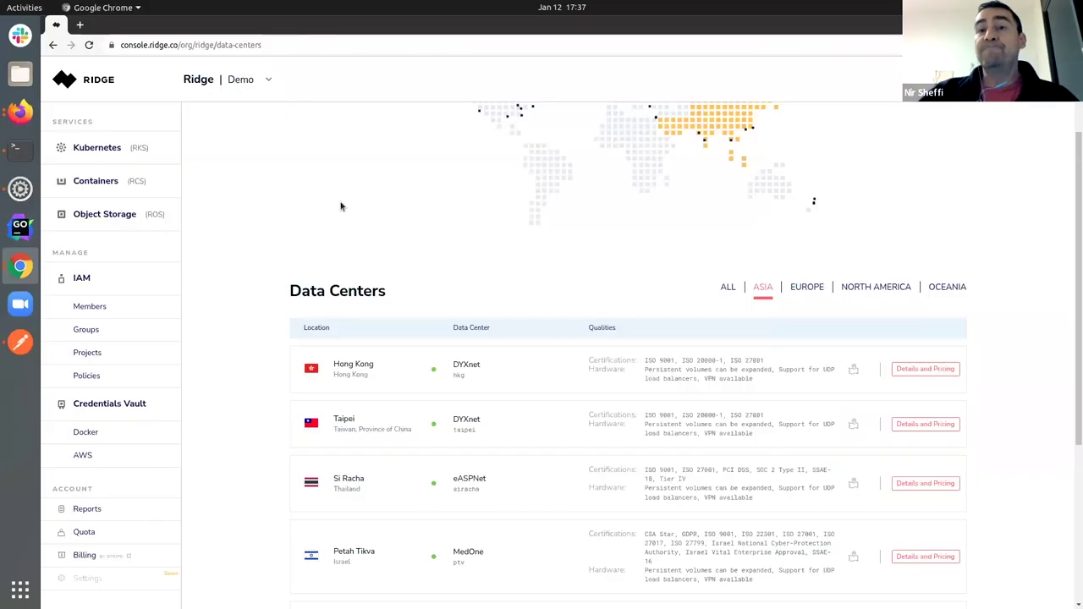
# Show the data centers of all regions instead of only Asia and browse the list.
pyautogui.scroll(3, 341, 207)
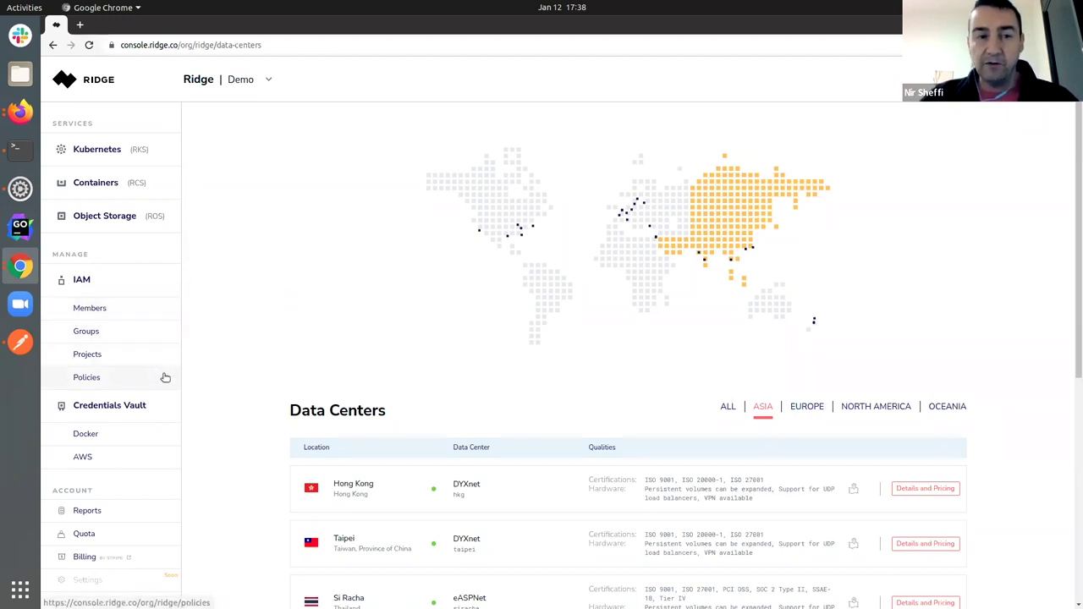
pyautogui.scroll(-2, 273, 295)
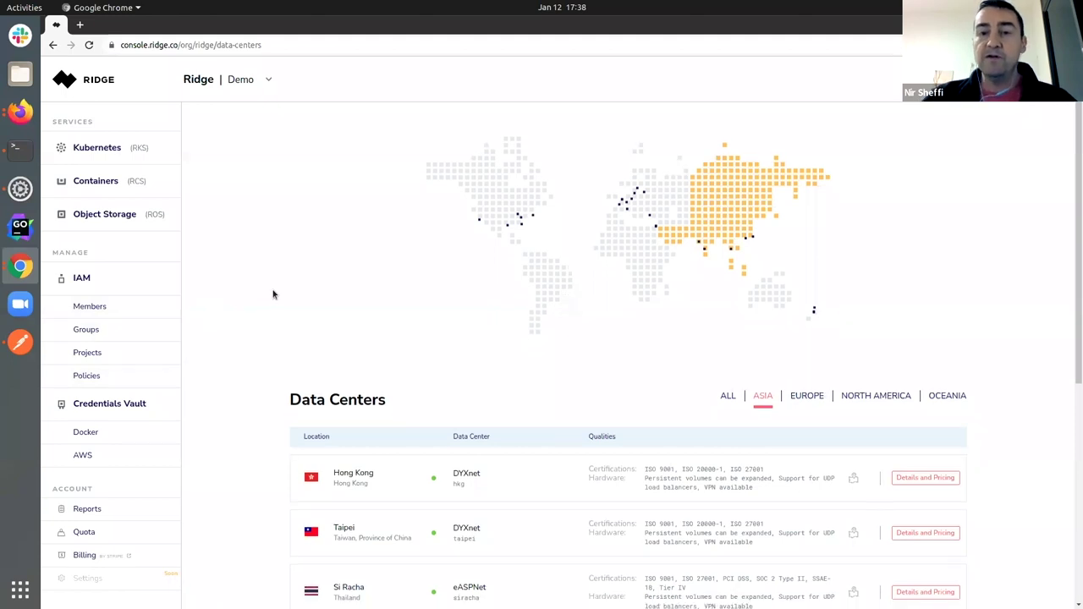
pyautogui.click(727, 318)
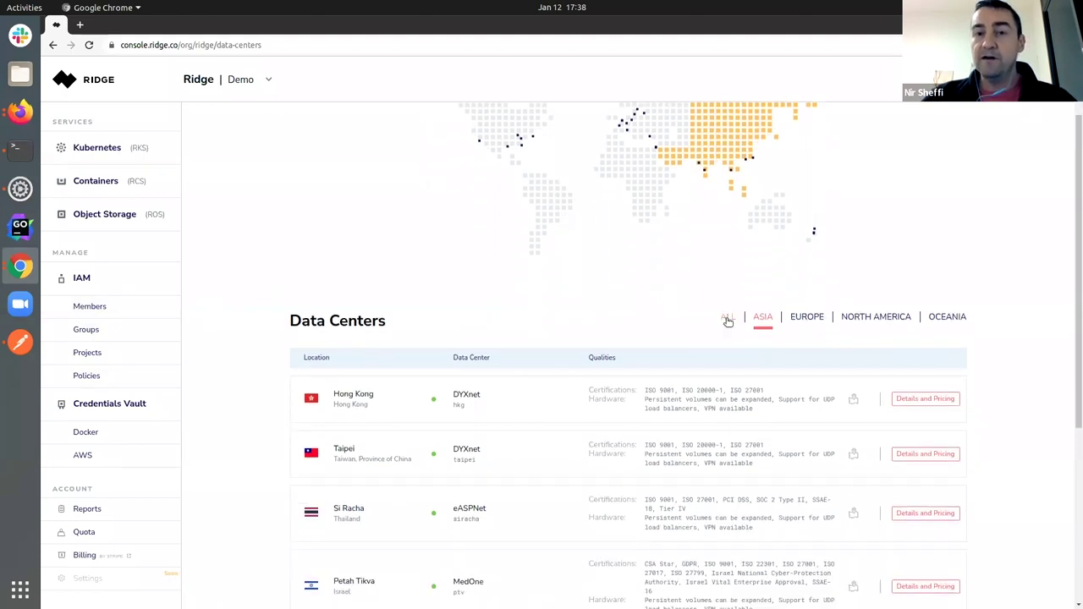
pyautogui.scroll(-2, 275, 247)
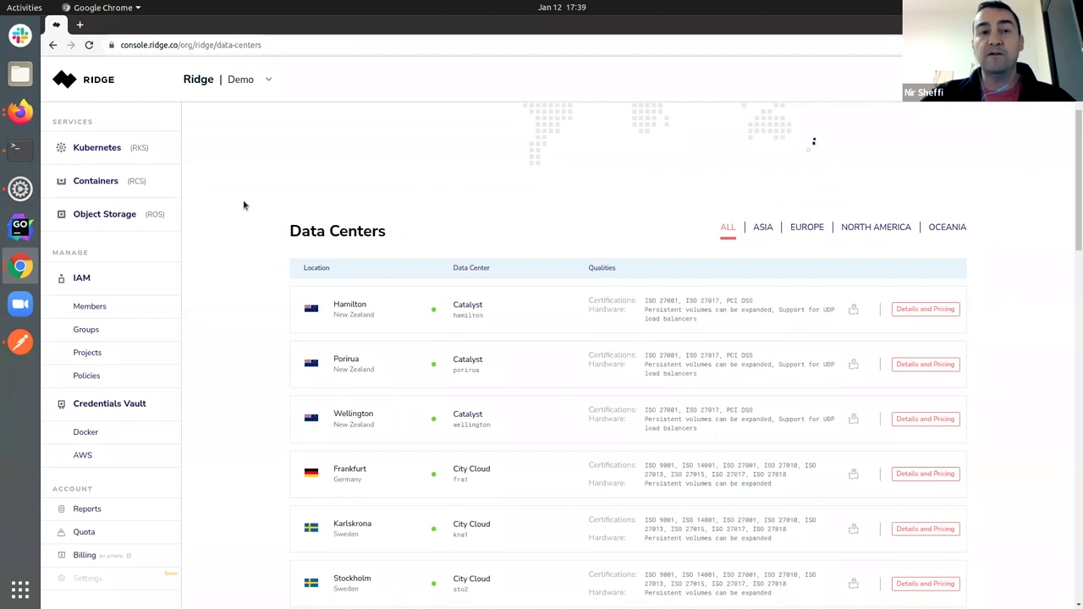
pyautogui.scroll(-1, 243, 204)
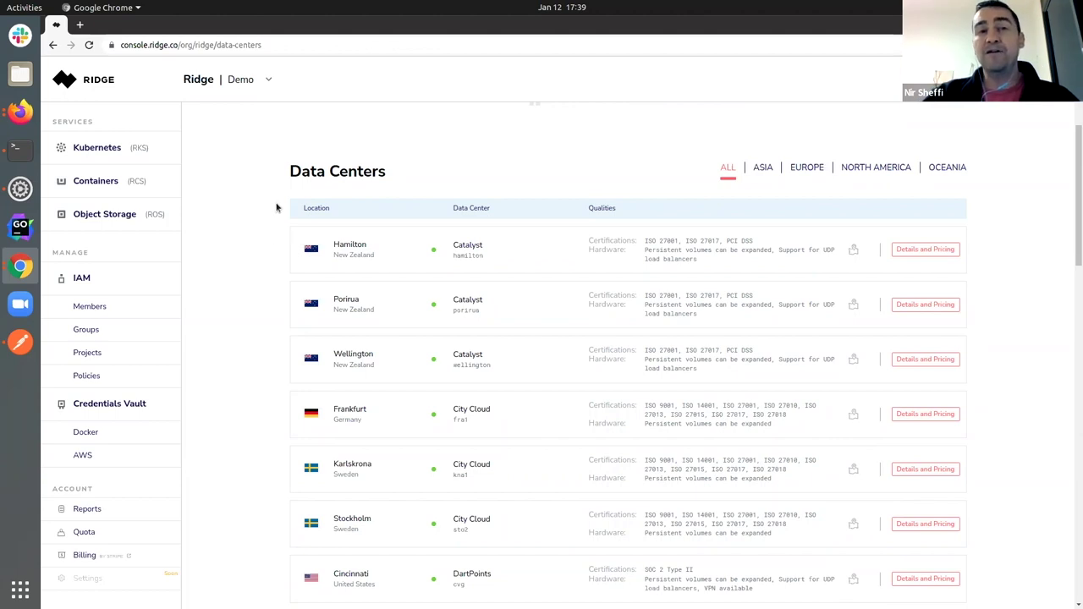
pyautogui.scroll(-1, 274, 207)
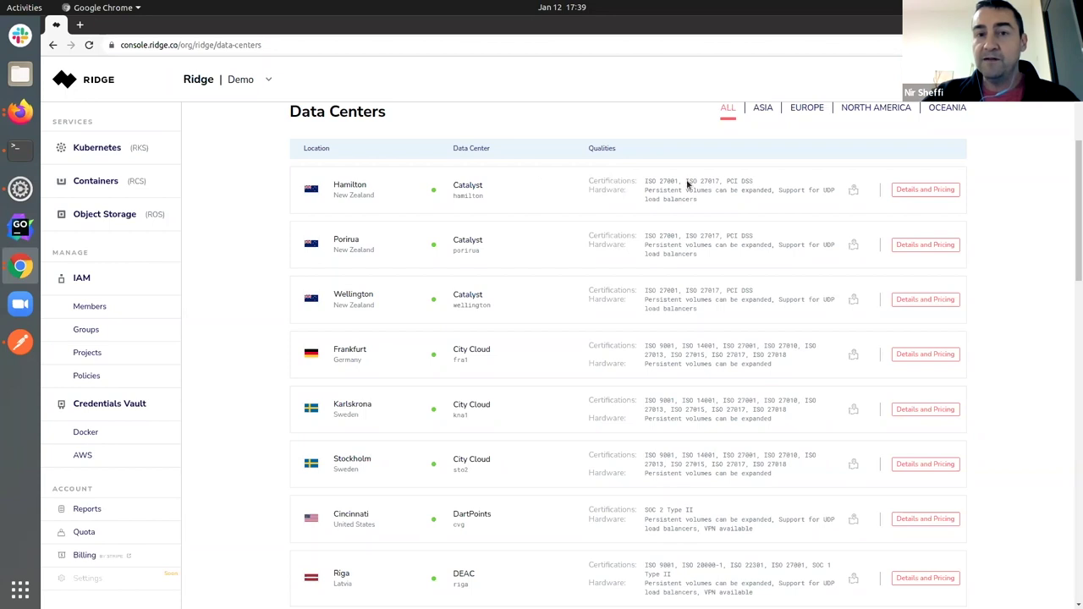
# Look up the map location, resource prices and instance prices of the Catalyst Hamilton data center, and return to the data center list.
pyautogui.click(853, 189)
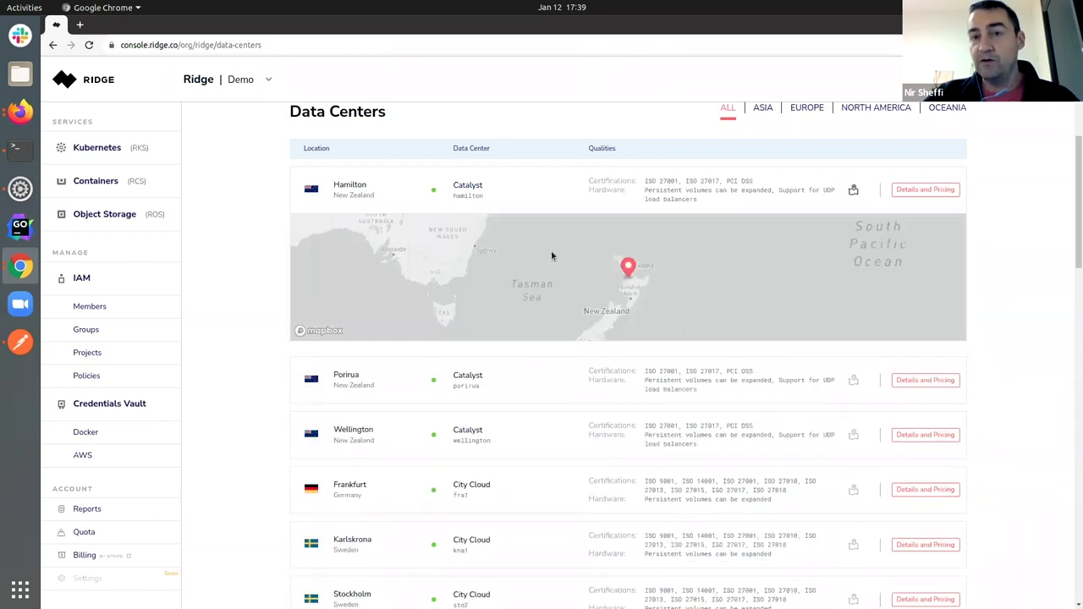
pyautogui.click(924, 189)
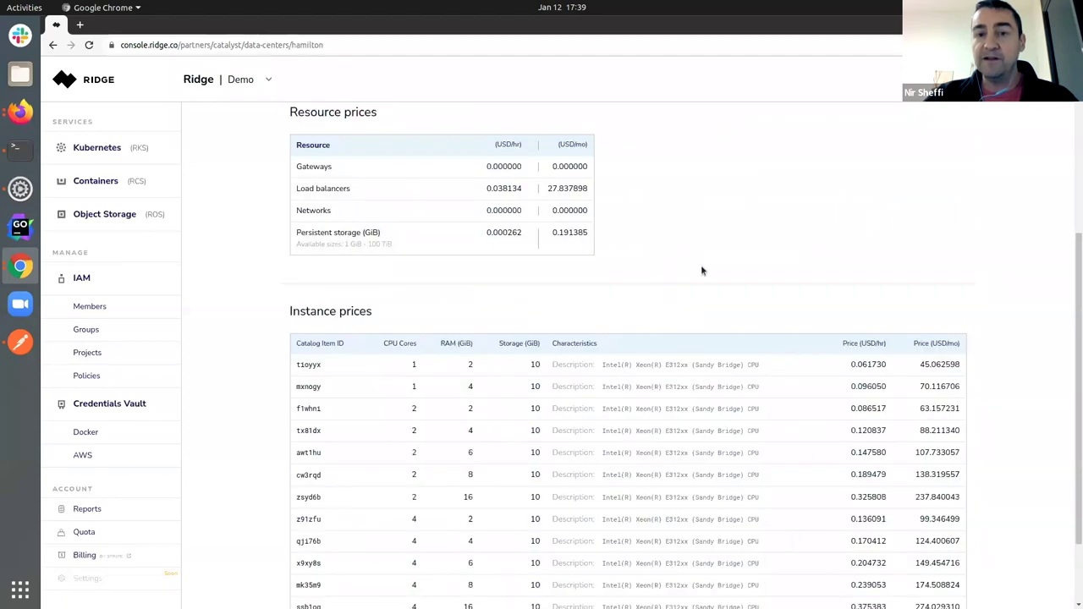
pyautogui.scroll(-2, 701, 271)
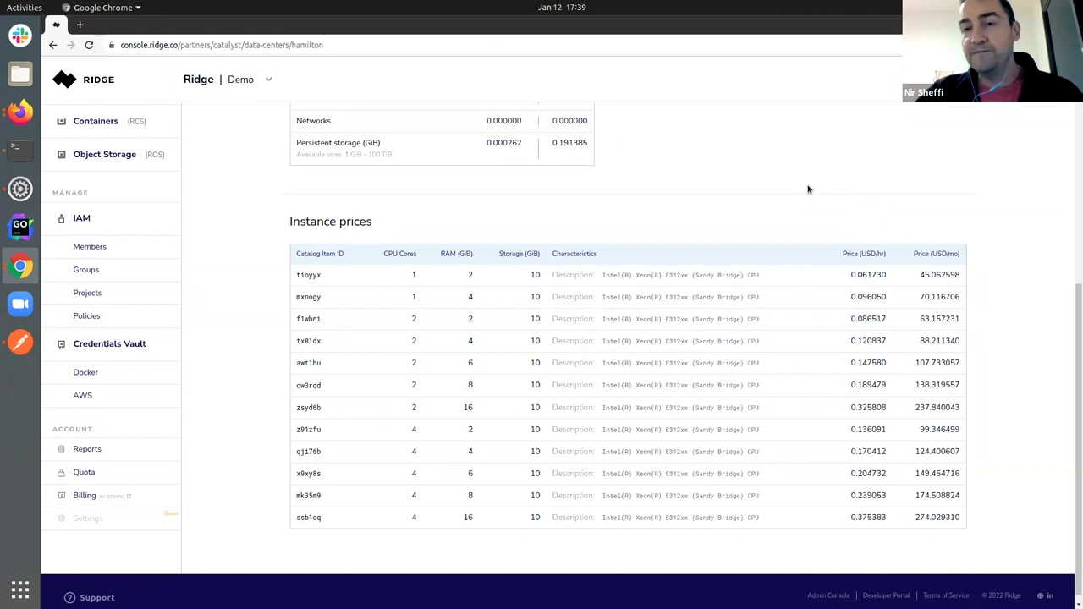
pyautogui.scroll(4, 808, 188)
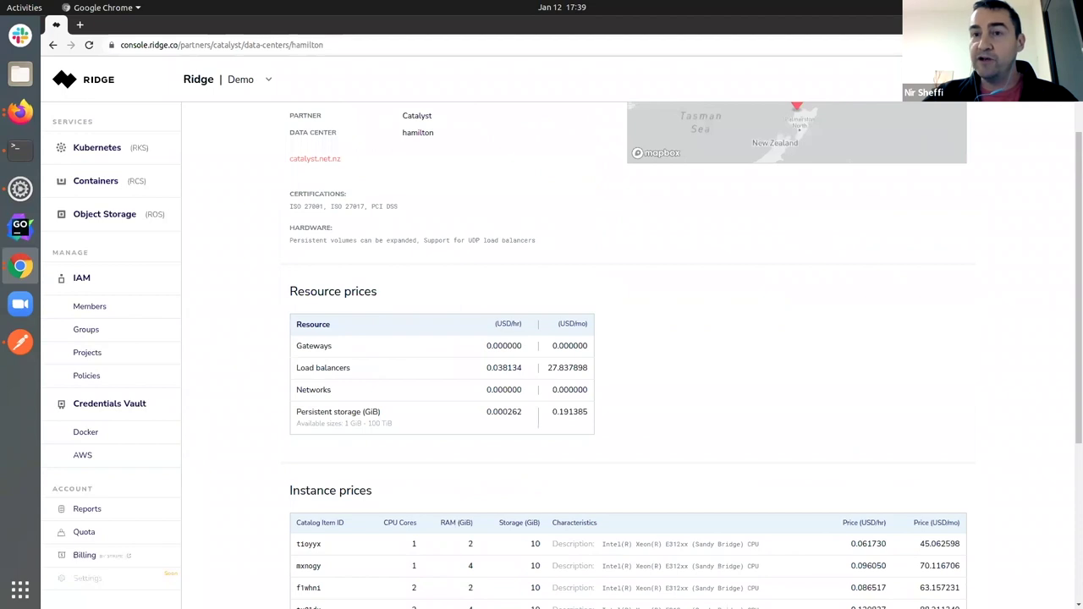
pyautogui.hotkey('alt', 'Left')
# Review the details and pricing of the DYXnet Hong Kong data center and return to the data center list.
pyautogui.scroll(-2, 421, 302)
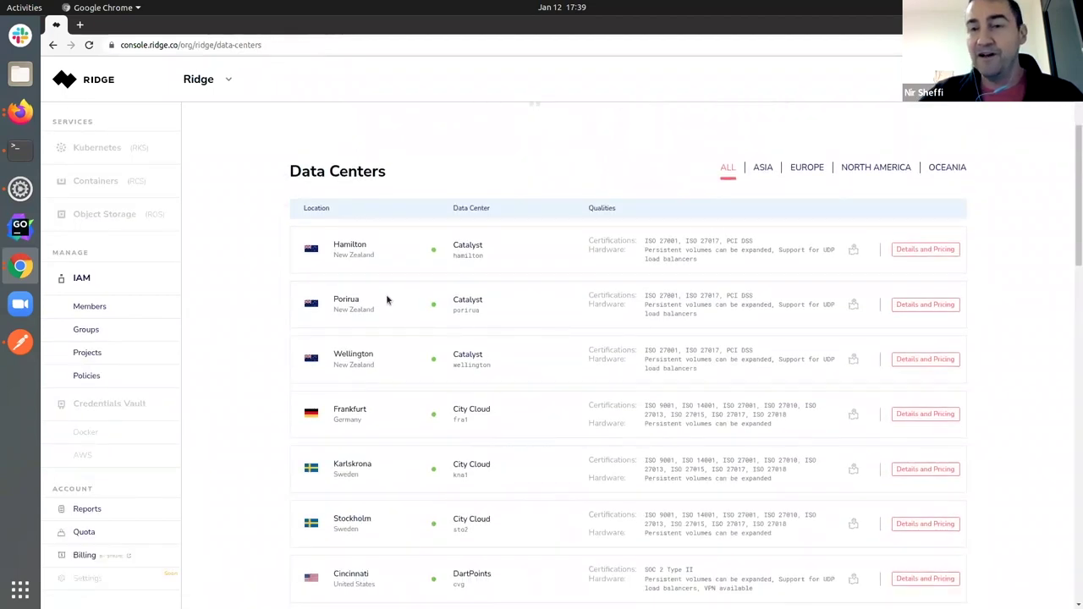
pyautogui.scroll(-1, 386, 294)
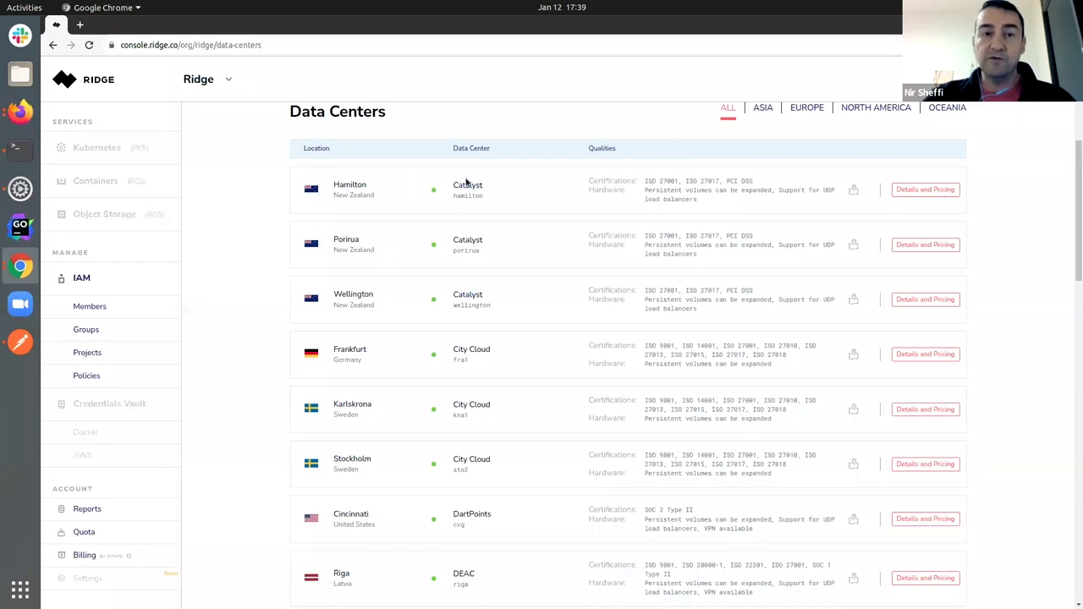
pyautogui.scroll(-1, 446, 354)
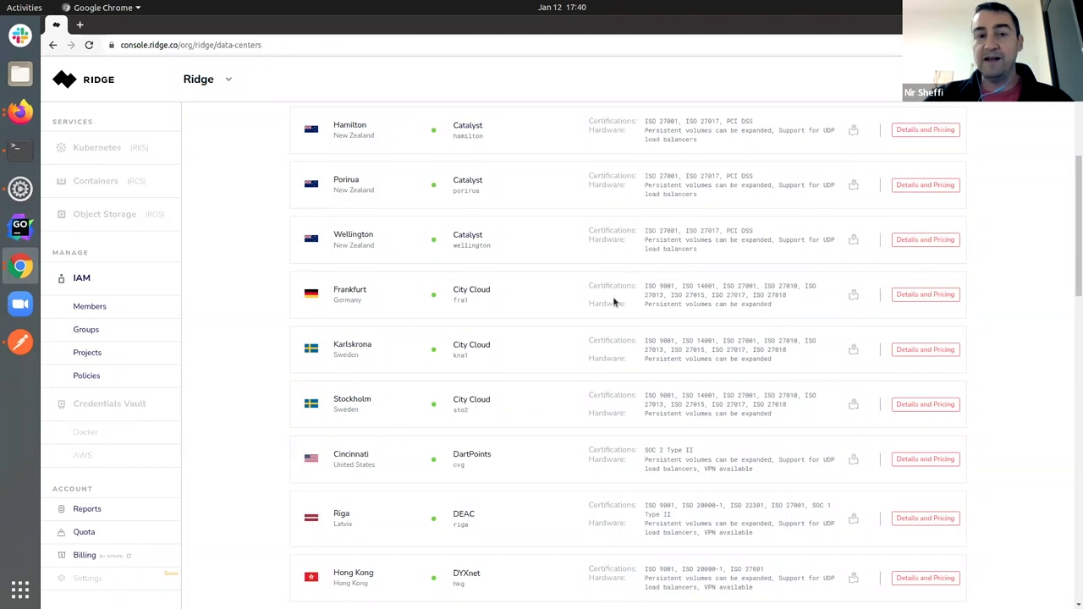
pyautogui.scroll(-2, 585, 354)
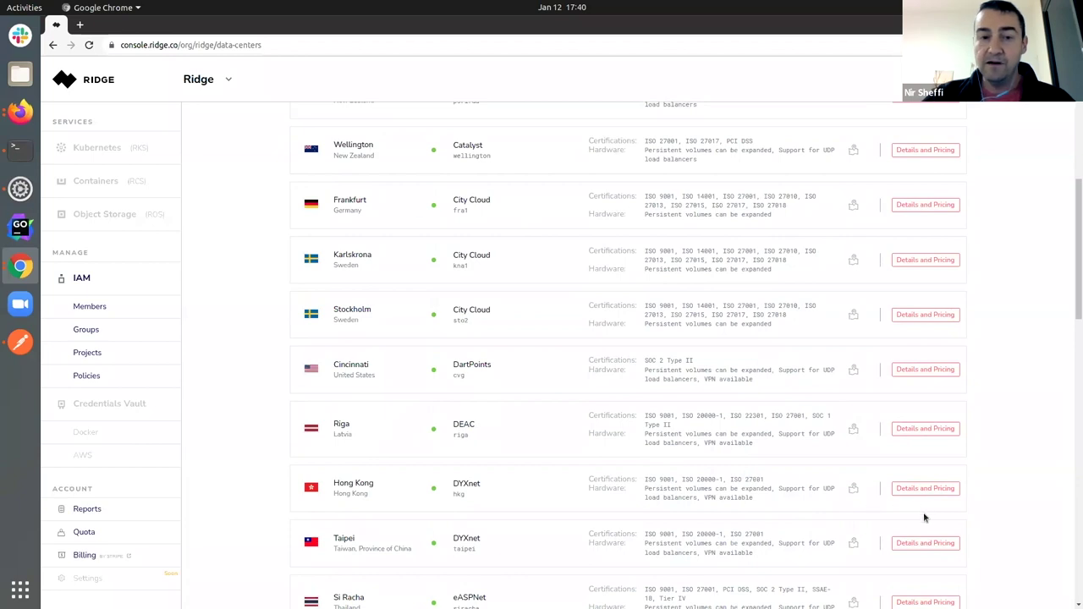
pyautogui.click(926, 489)
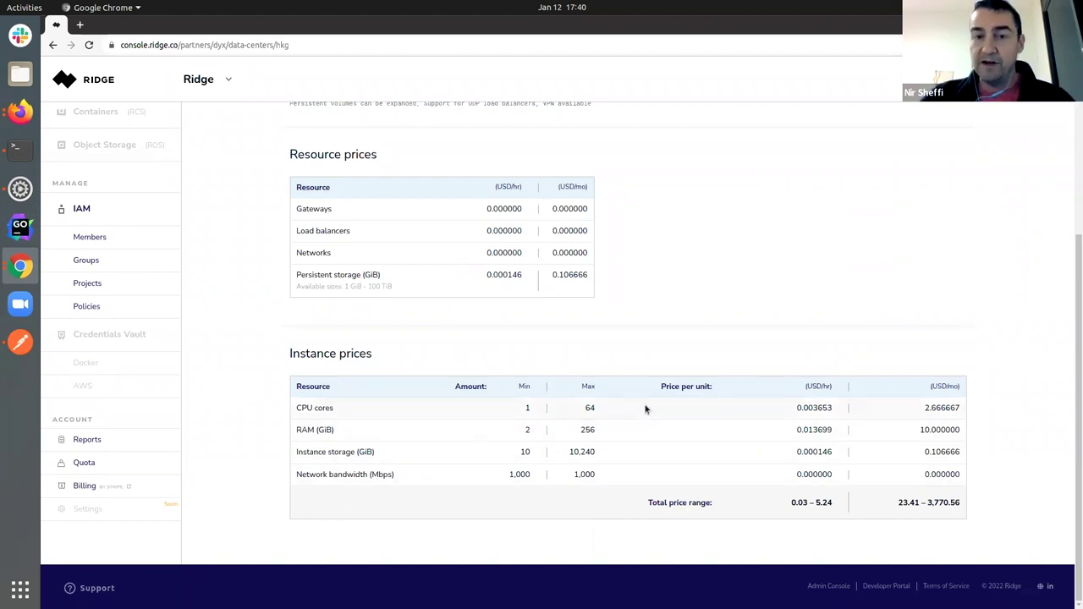
pyautogui.scroll(1, 756, 278)
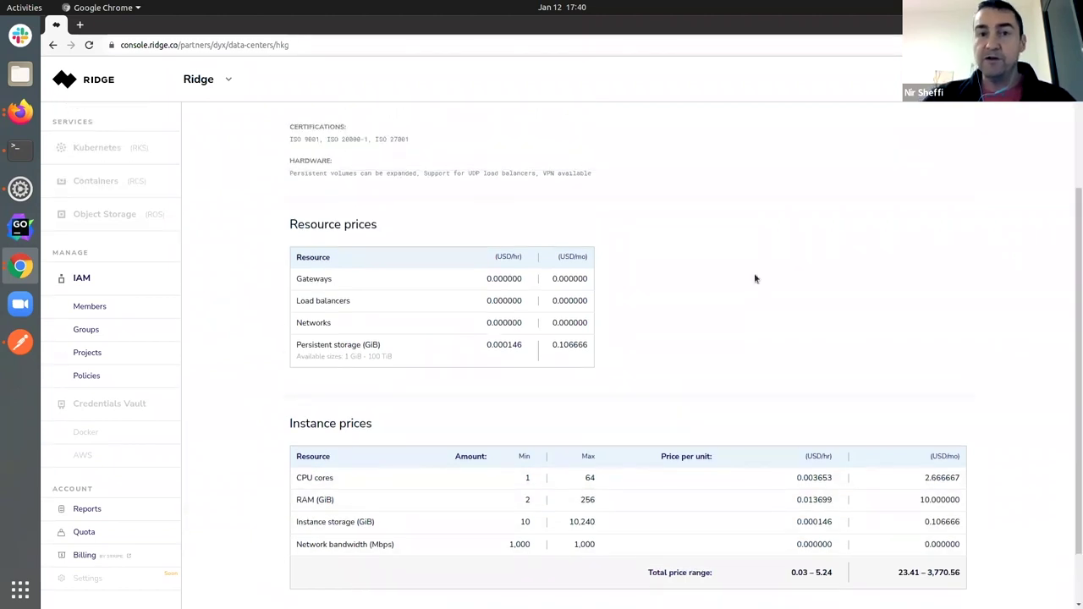
pyautogui.scroll(2, 755, 278)
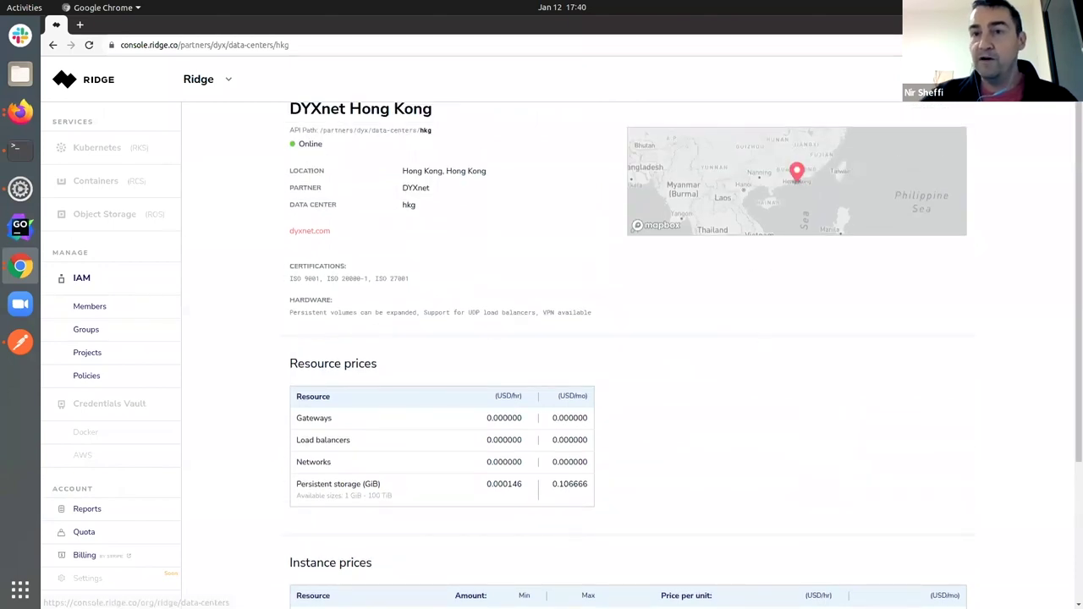
pyautogui.hotkey('alt', 'Left')
pyautogui.scroll(-2, 460, 306)
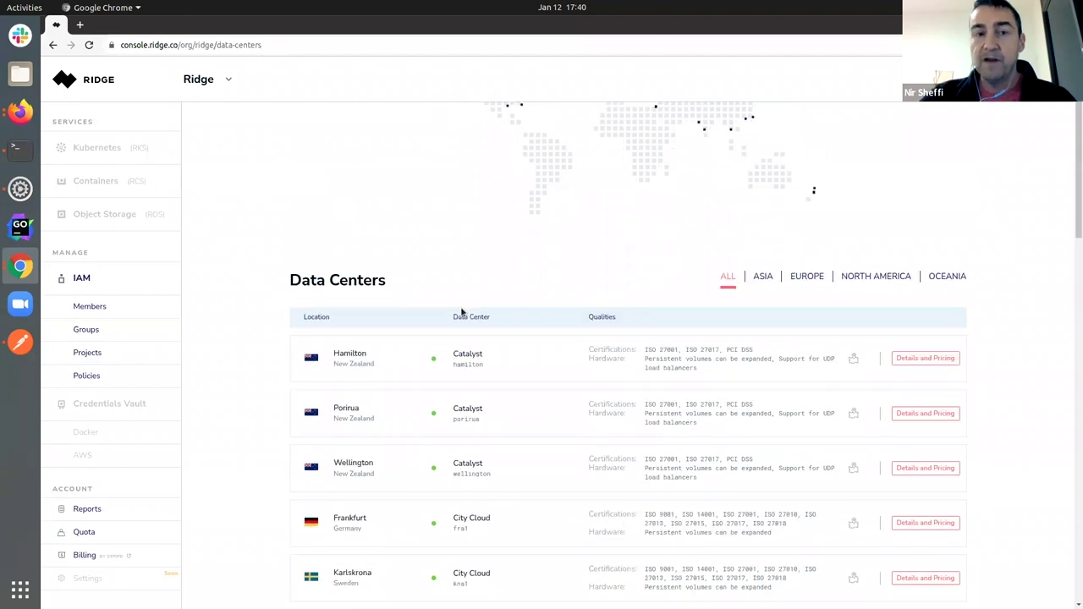
pyautogui.scroll(-1, 461, 311)
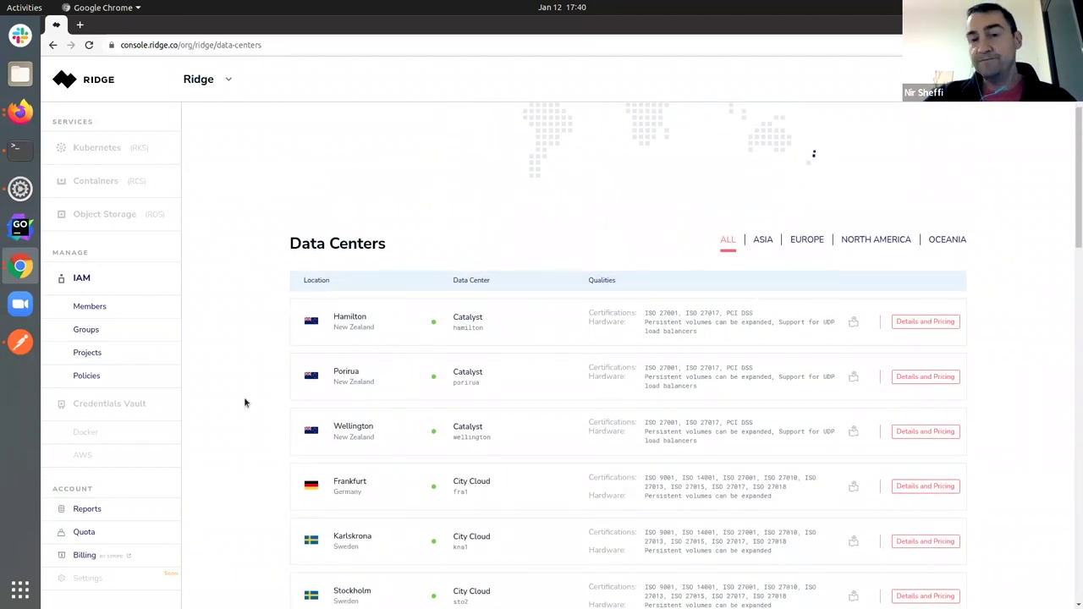
pyautogui.scroll(-2, 245, 403)
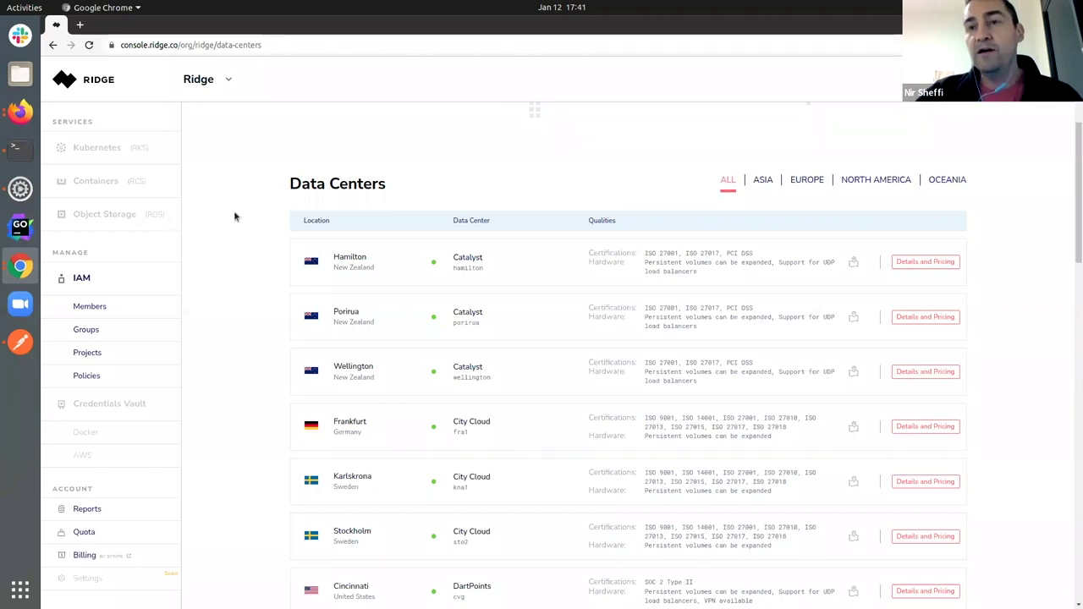
# Find the Ridge organization with "rid", switch to its Demo project and open the Kubernetes cluster list.
pyautogui.click(195, 85)
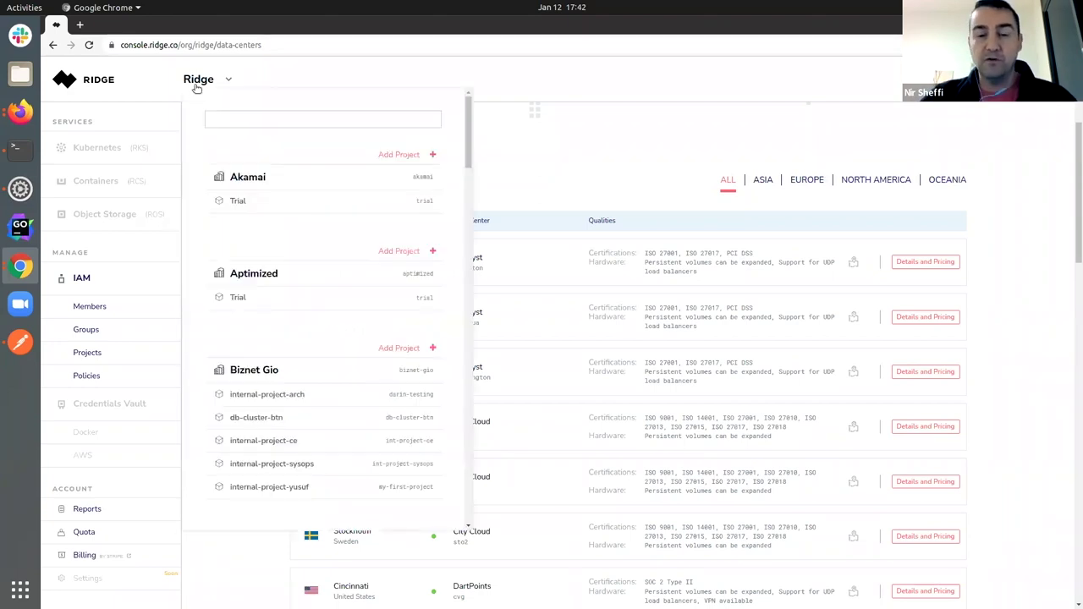
pyautogui.write('rid')
pyautogui.click(292, 203)
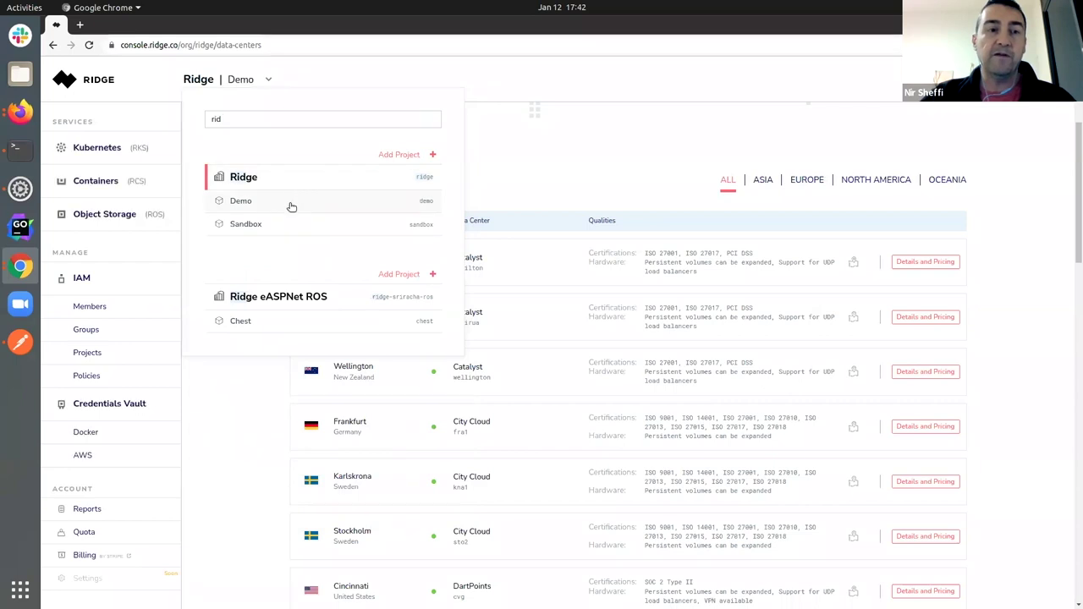
pyautogui.click(92, 149)
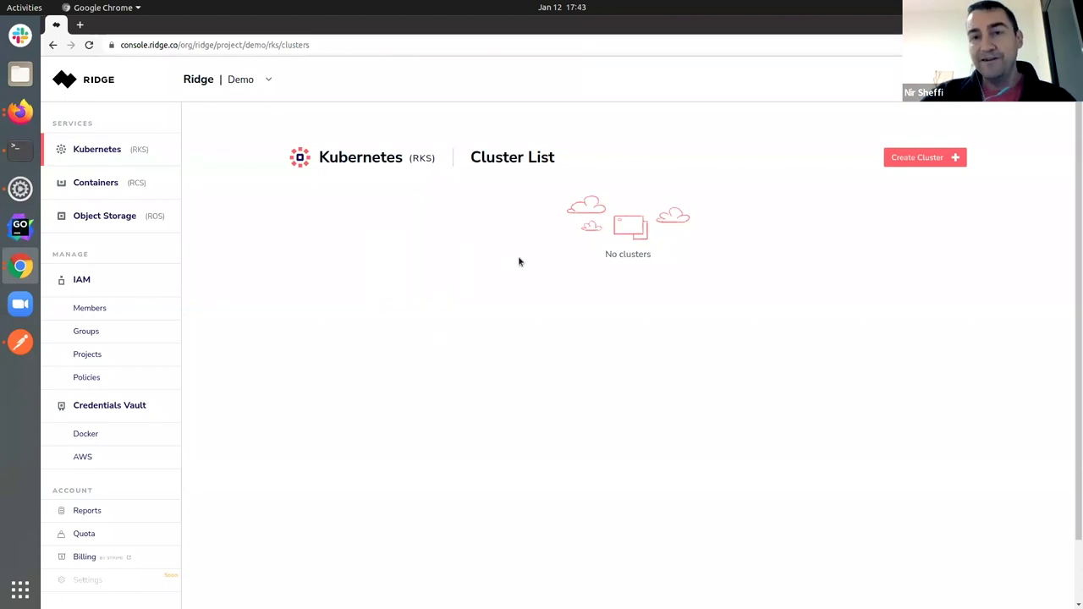
# Start creating a Kubernetes cluster named "demo" with Kubernetes version v1.21.7.
pyautogui.click(909, 160)
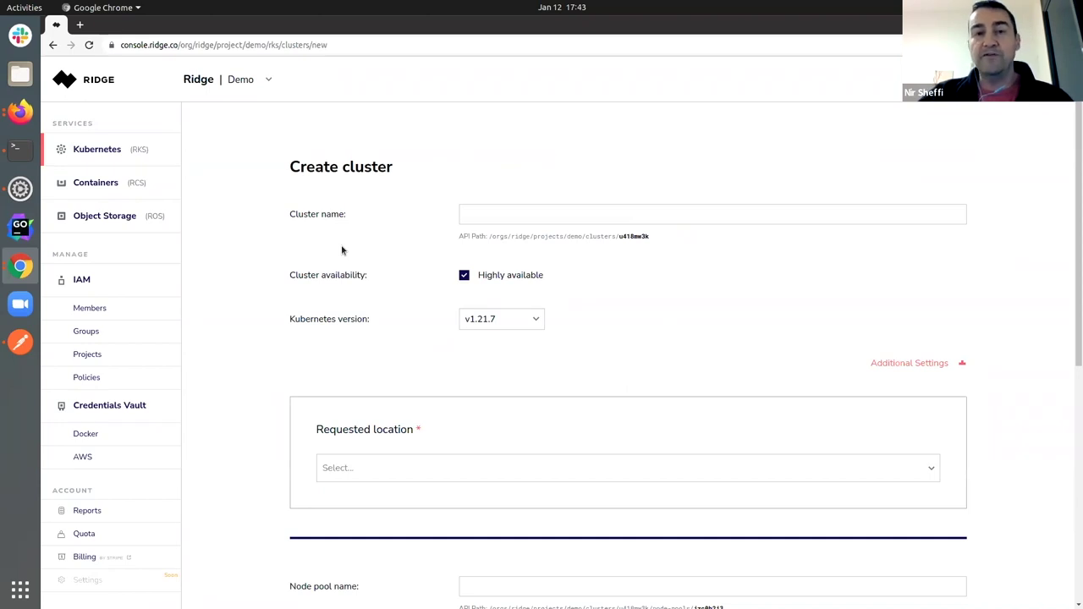
pyautogui.click(530, 216)
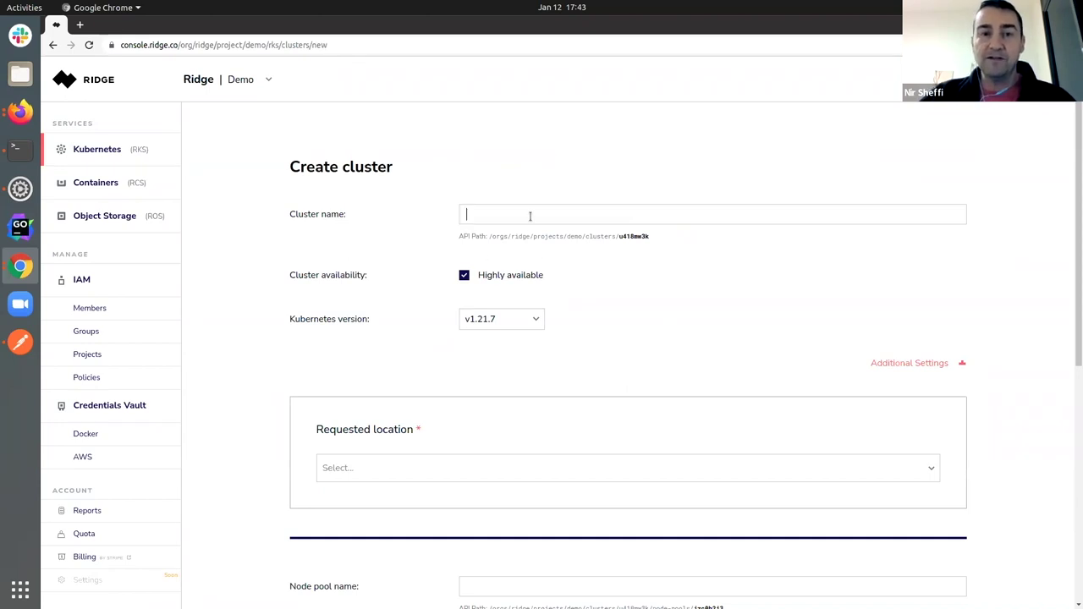
pyautogui.write('demo')
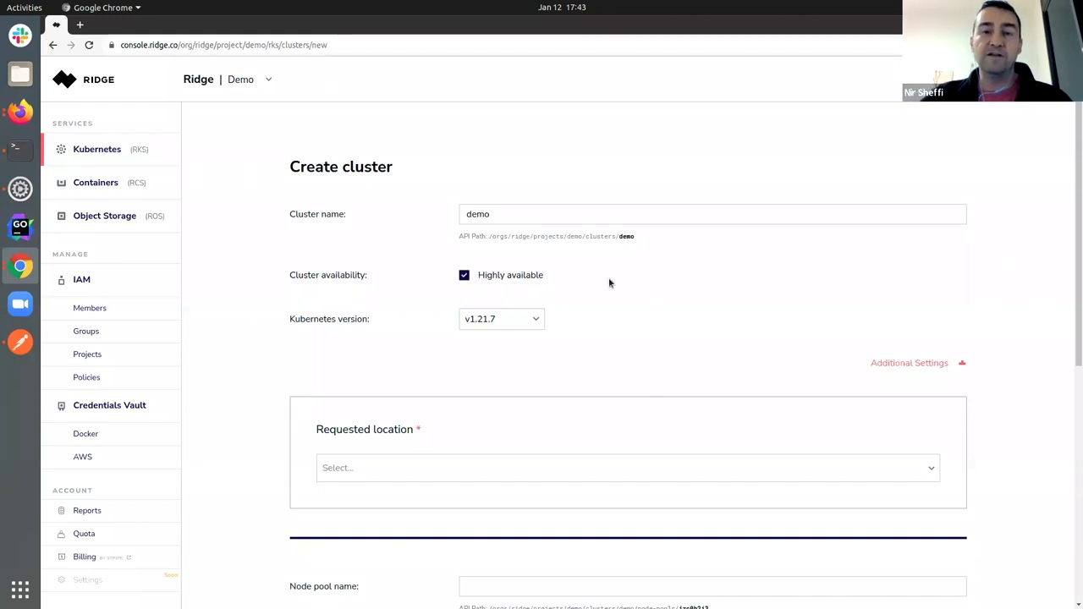
pyautogui.scroll(-1, 652, 283)
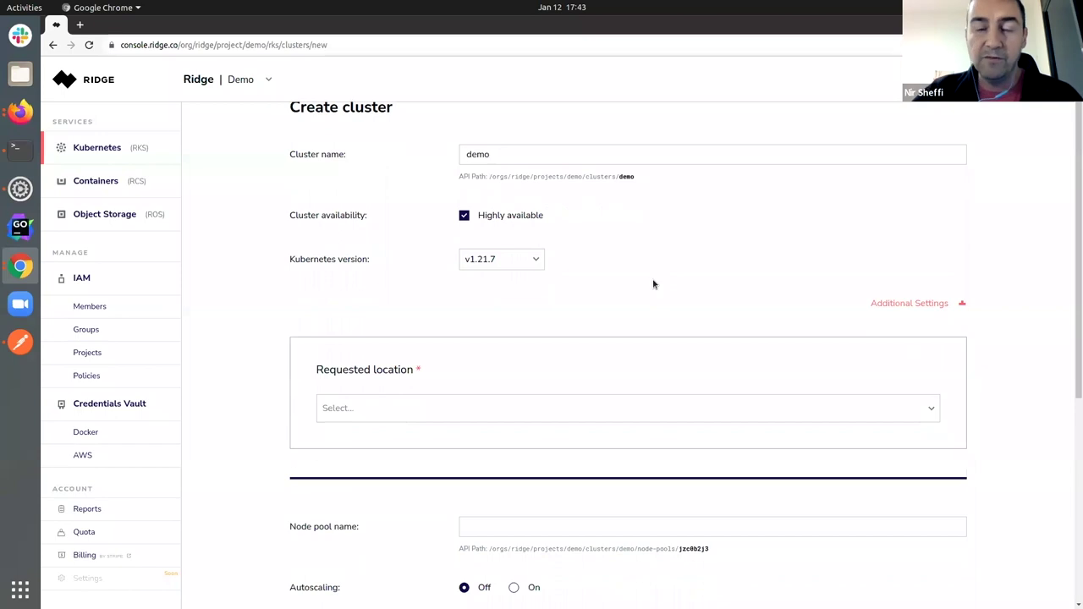
pyautogui.click(525, 262)
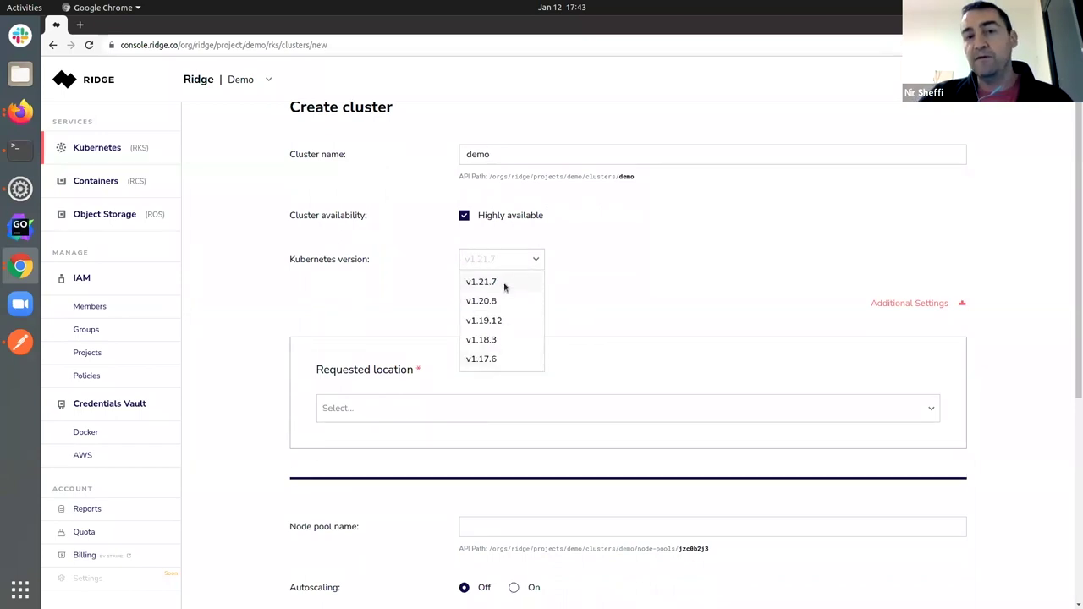
pyautogui.click(505, 284)
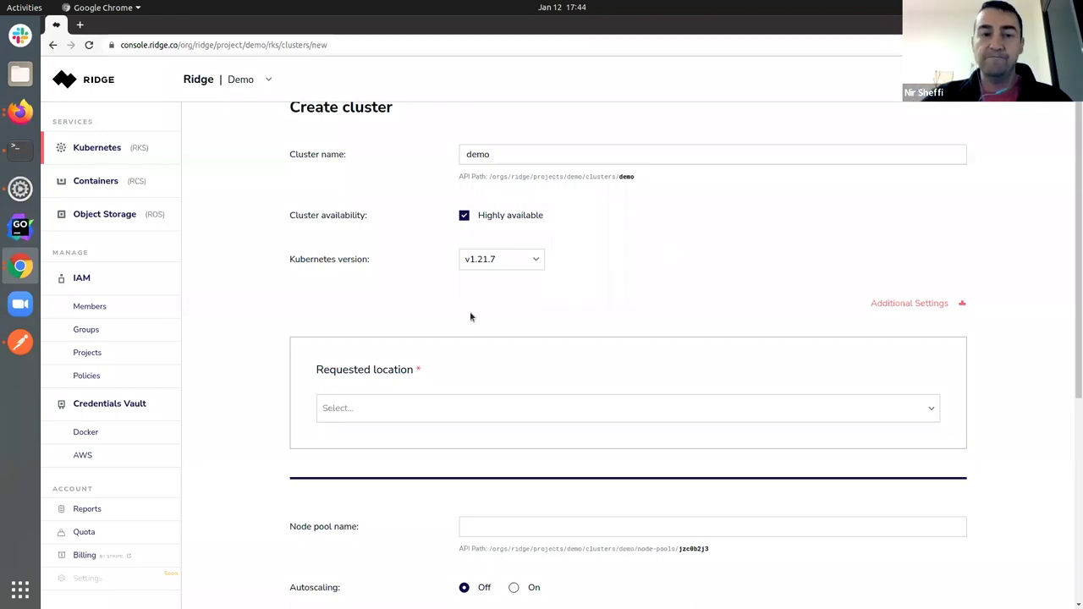
# Find Paris with "par" and set the cluster's requested location to Paris, France (Orange, eu-west-0).
pyautogui.click(449, 410)
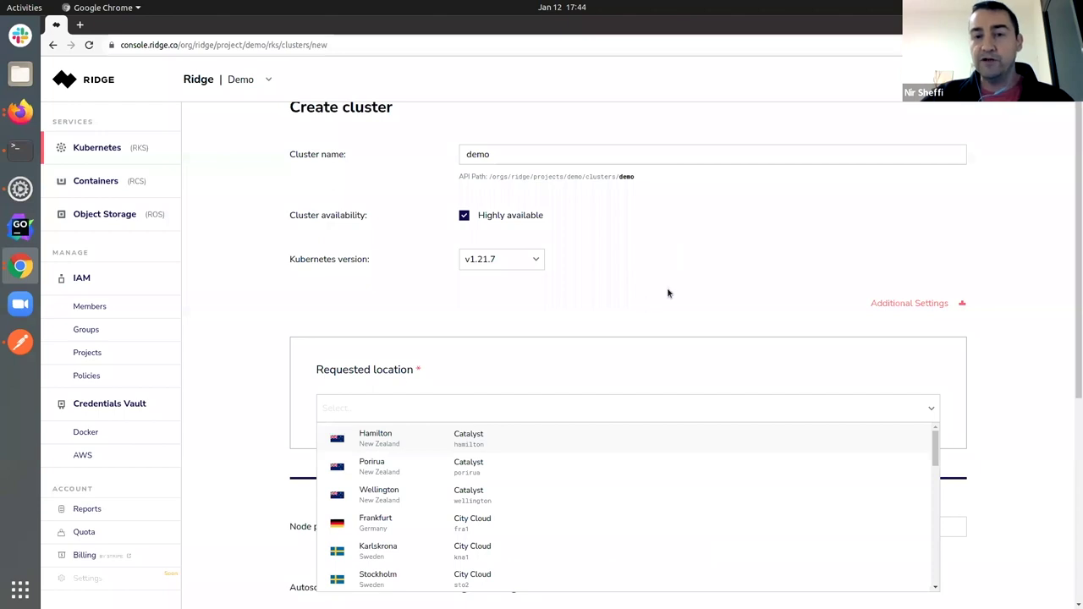
pyautogui.scroll(-1, 311, 373)
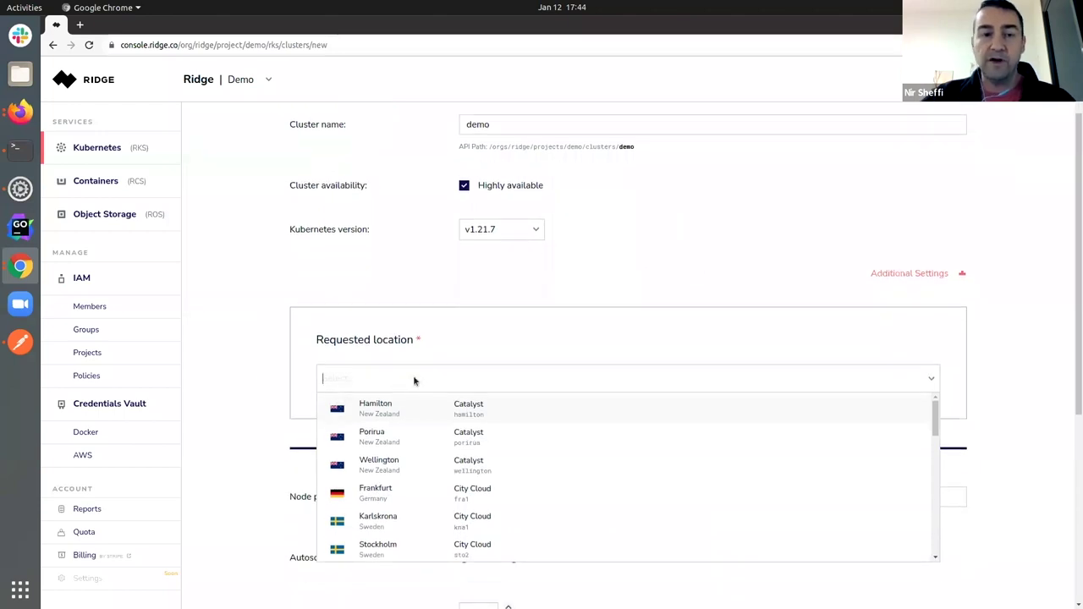
pyautogui.write('par')
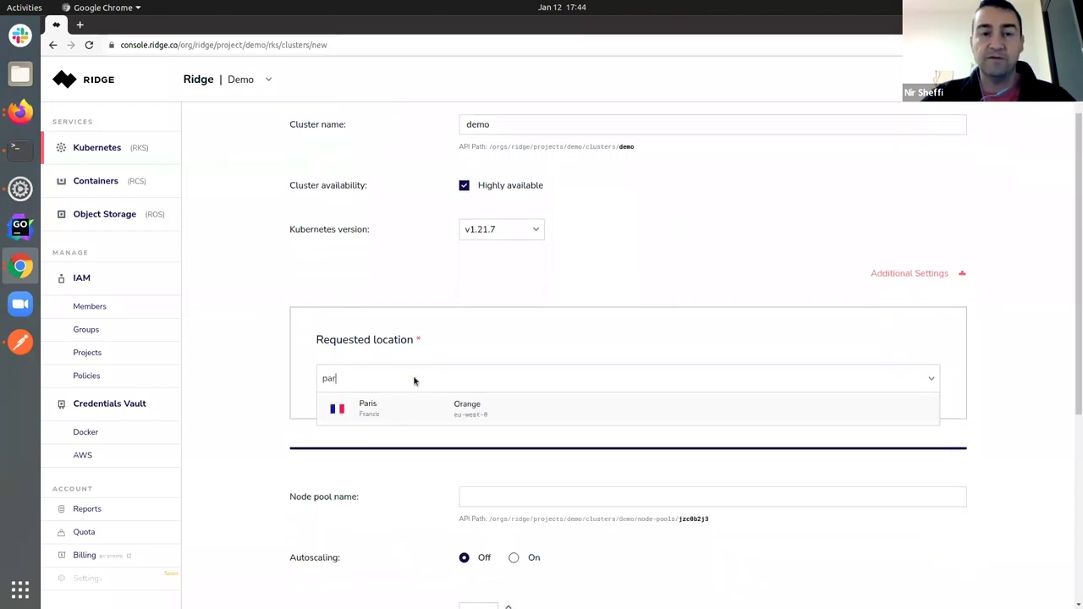
pyautogui.click(330, 410)
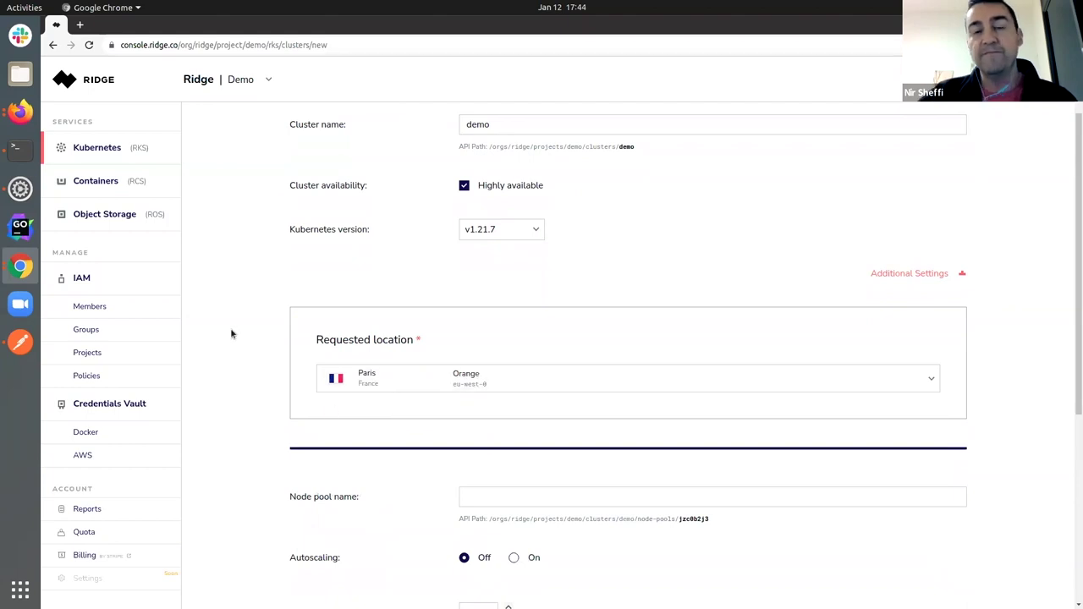
# Name the cluster's node pool "pool 1".
pyautogui.scroll(-1, 235, 312)
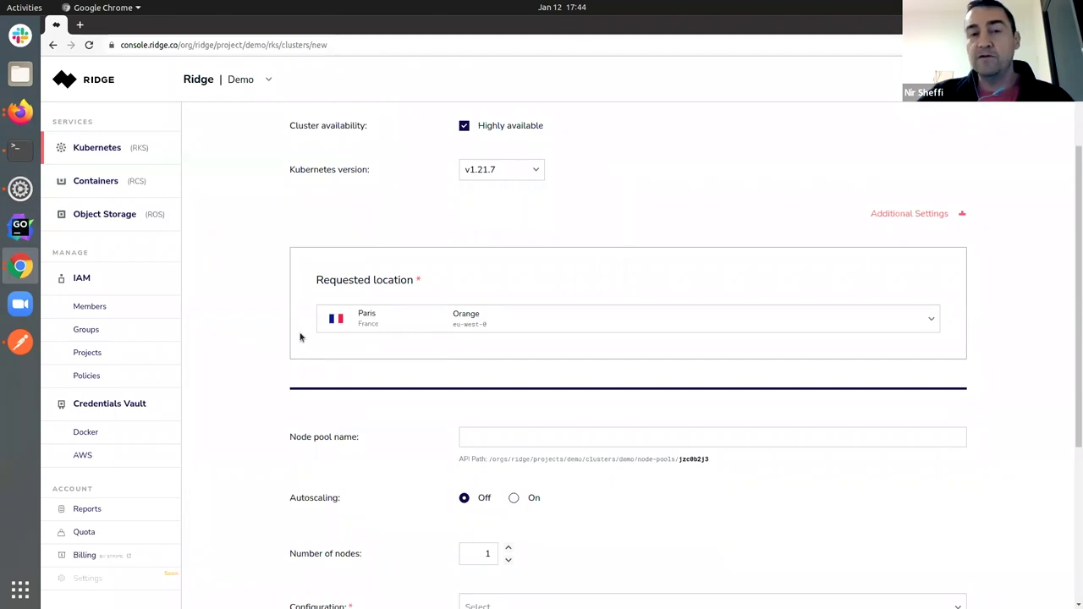
pyautogui.scroll(-1, 411, 440)
pyautogui.click(491, 376)
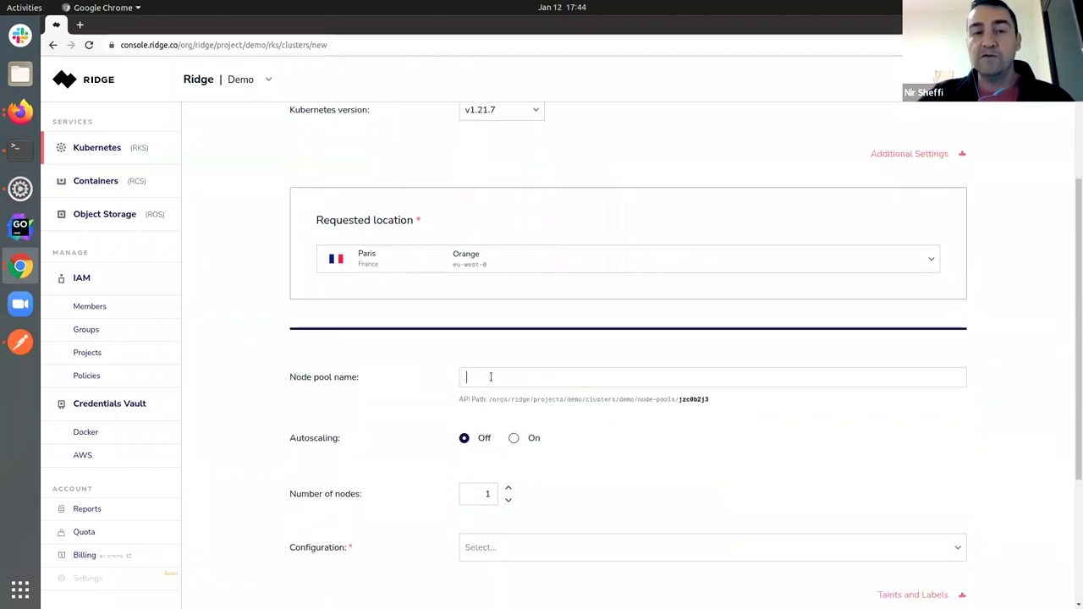
pyautogui.scroll(-2, 541, 429)
pyautogui.write('po')
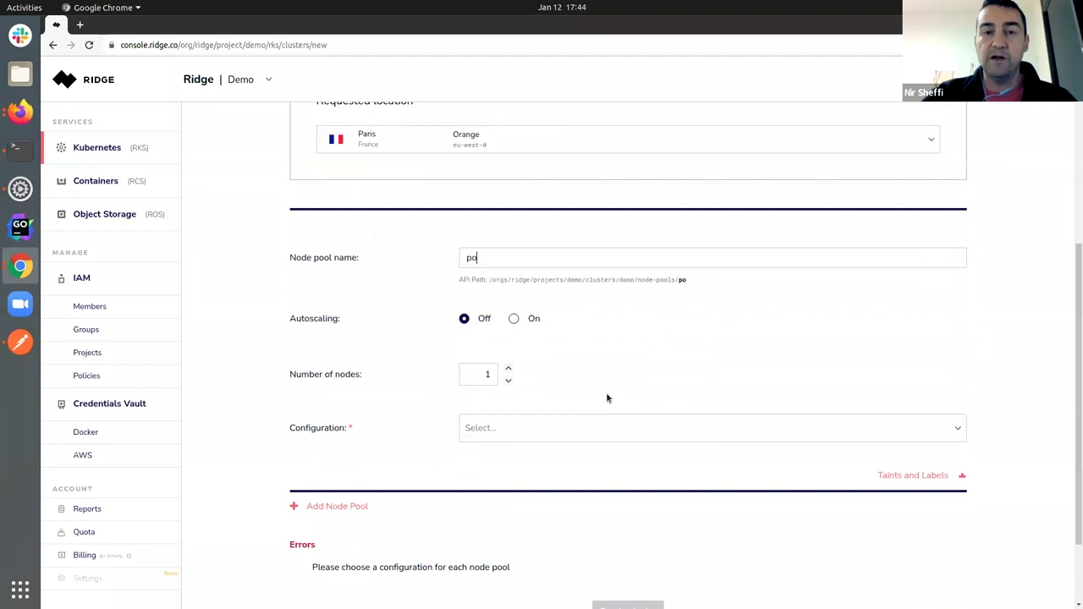
pyautogui.write('ol 1')
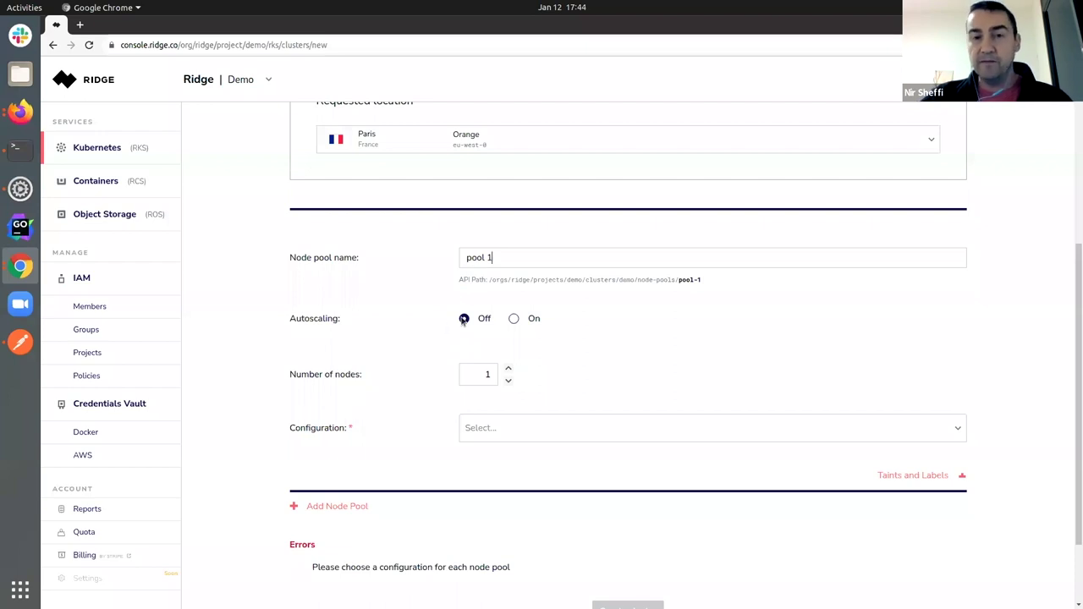
# Switch on autoscaling for pool 1, set the minimum to 2 nodes, and switch autoscaling back off.
pyautogui.click(513, 318)
pyautogui.click(508, 369)
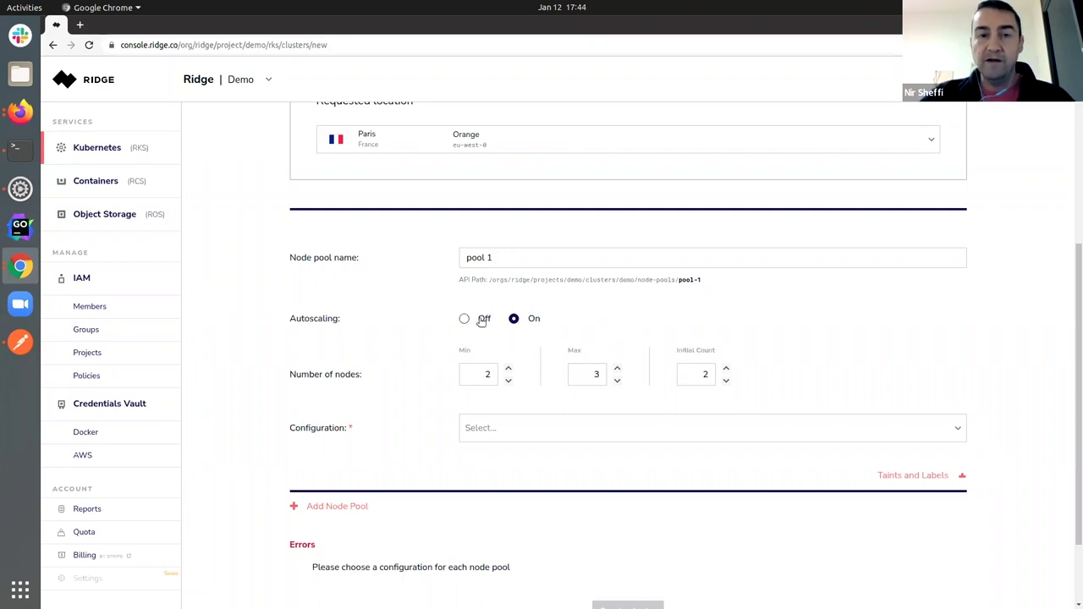
pyautogui.click(479, 320)
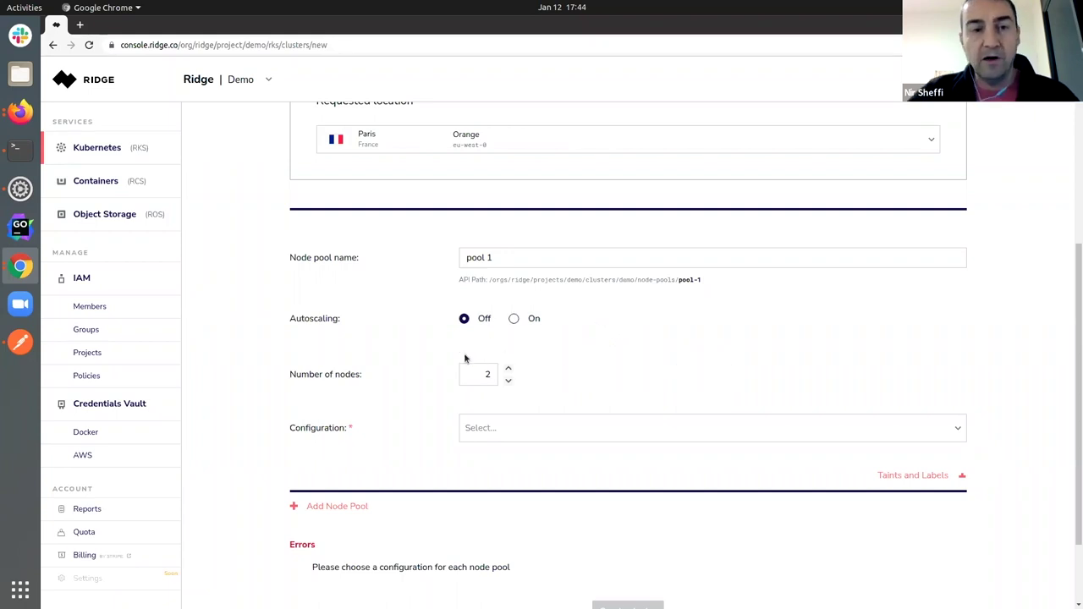
# Review the node configurations offered for the Paris location.
pyautogui.scroll(-1, 622, 336)
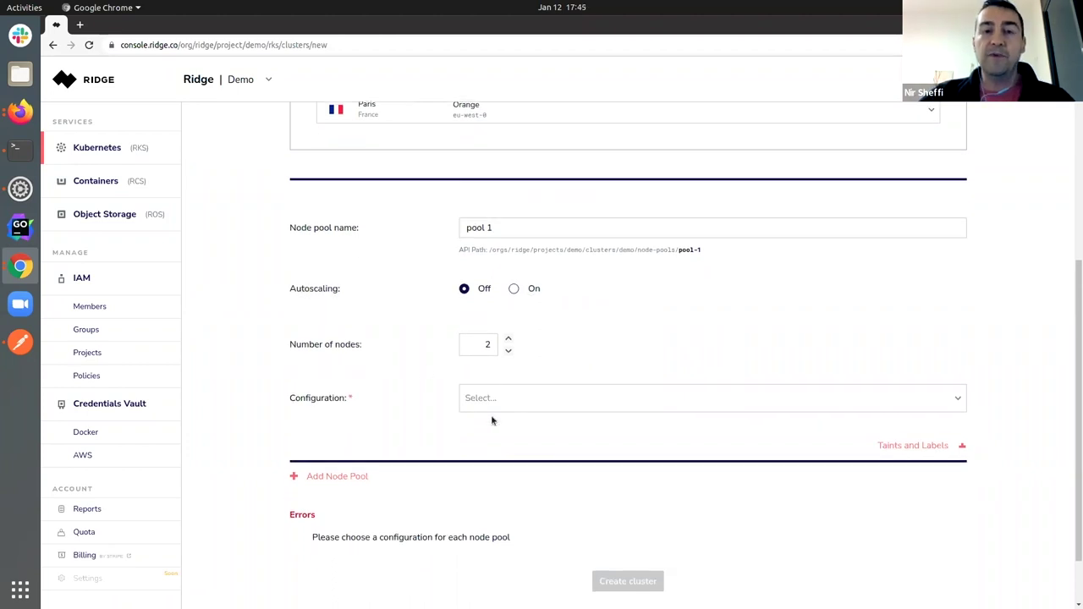
pyautogui.scroll(2, 387, 271)
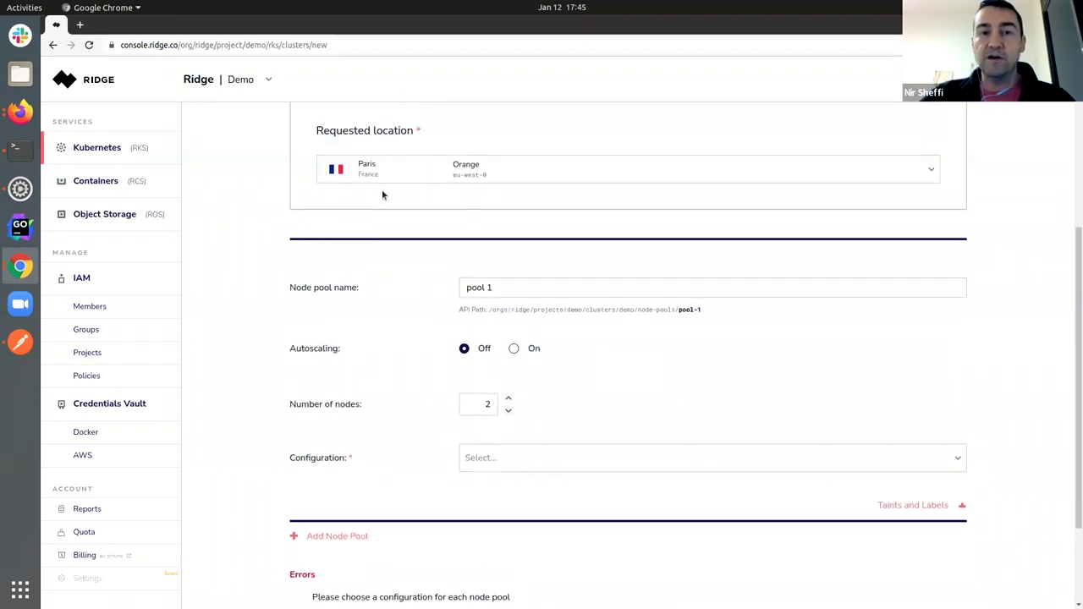
pyautogui.click(558, 461)
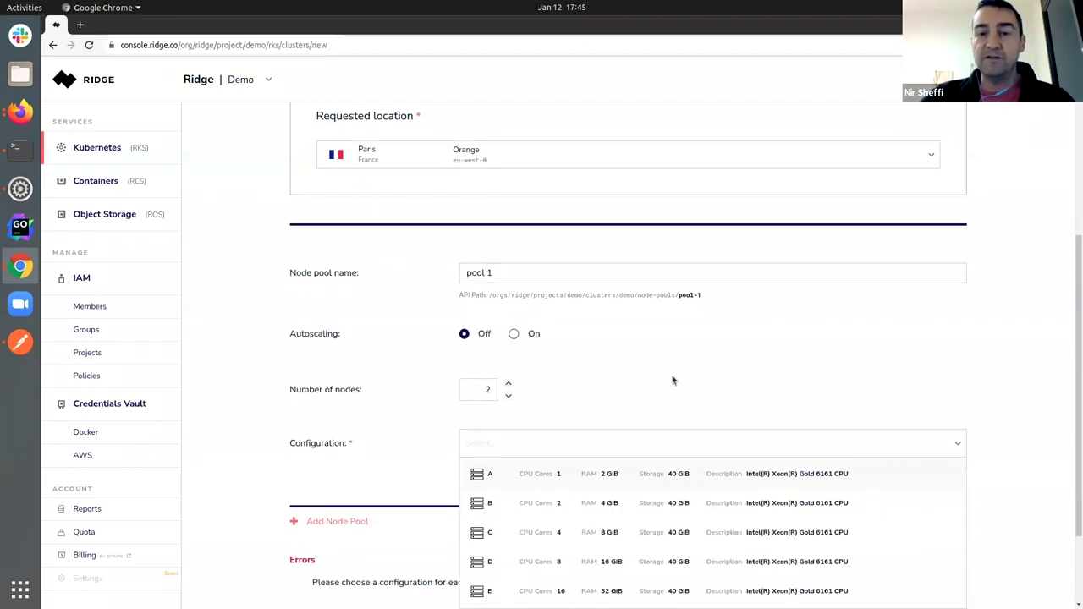
pyautogui.scroll(-2, 1040, 309)
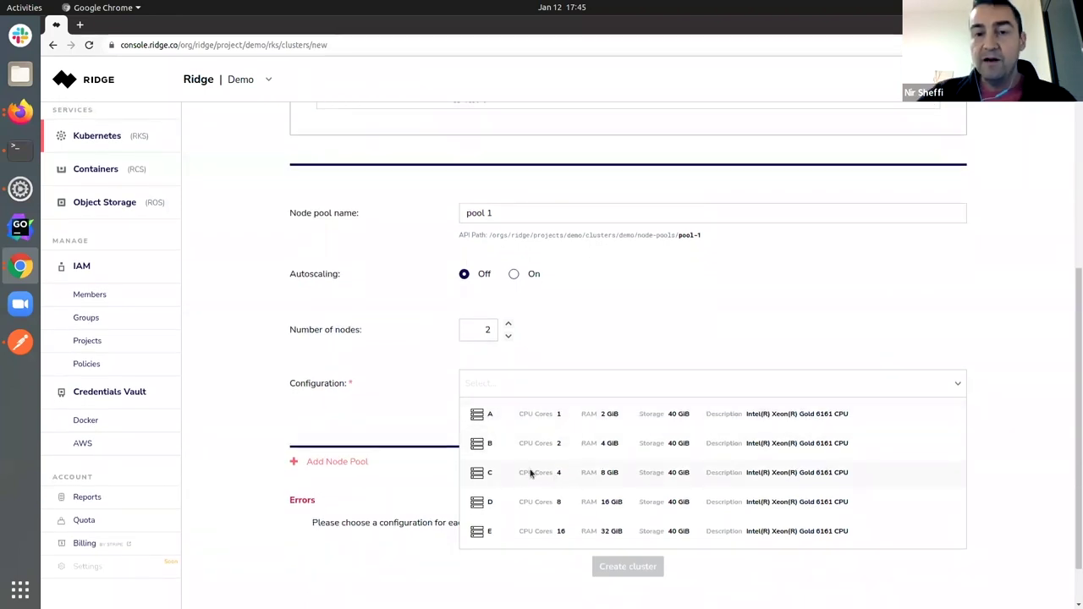
pyautogui.scroll(2, 386, 313)
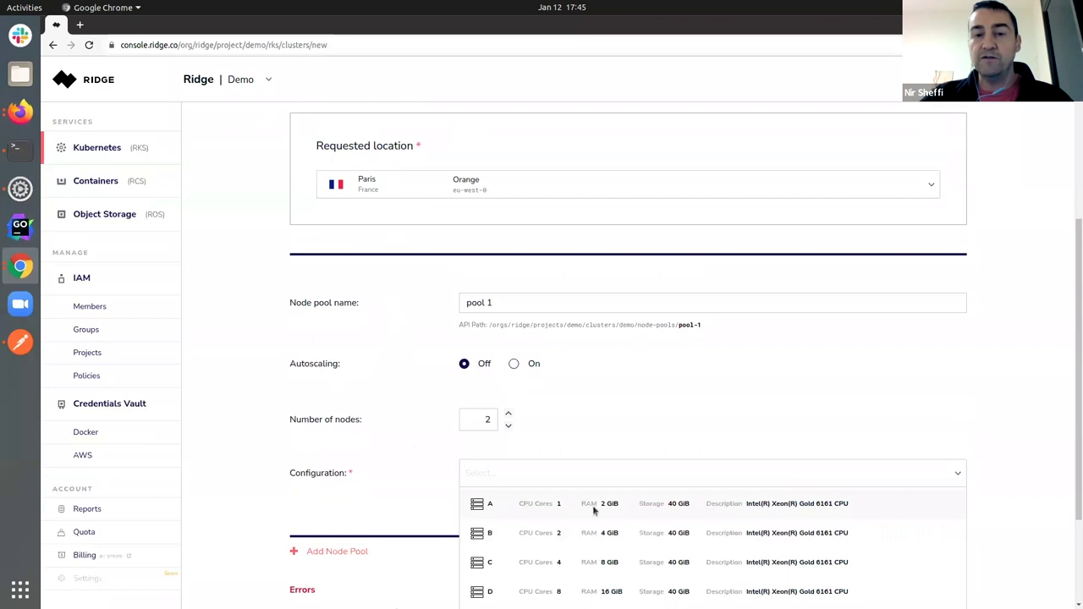
pyautogui.scroll(-2, 847, 455)
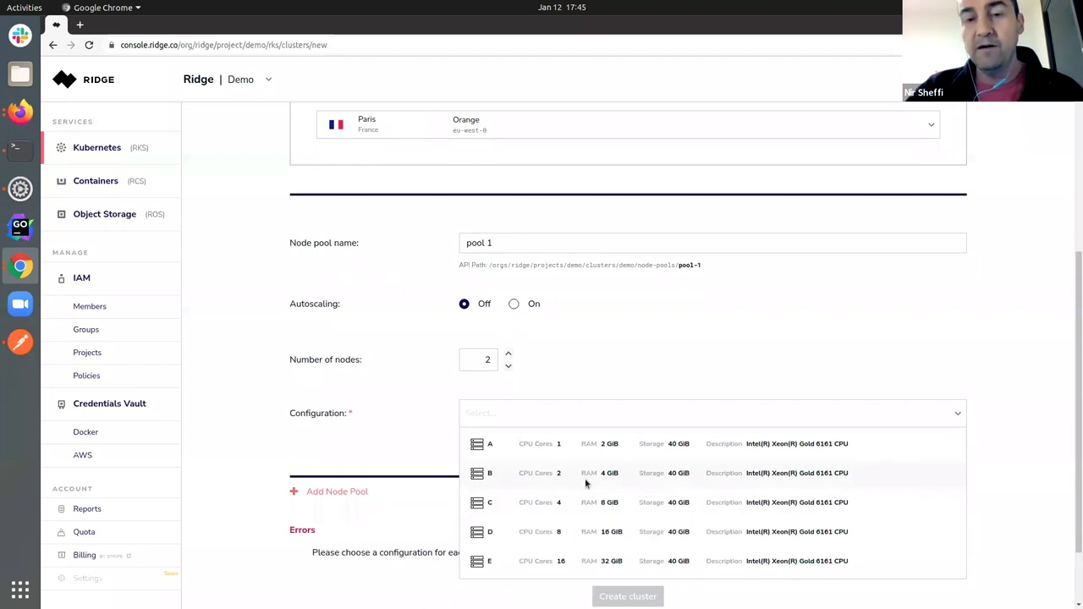
# Change the requested location to Bangalore (NxtGen) to compare its configuration options, and set it back to Paris.
pyautogui.click(419, 131)
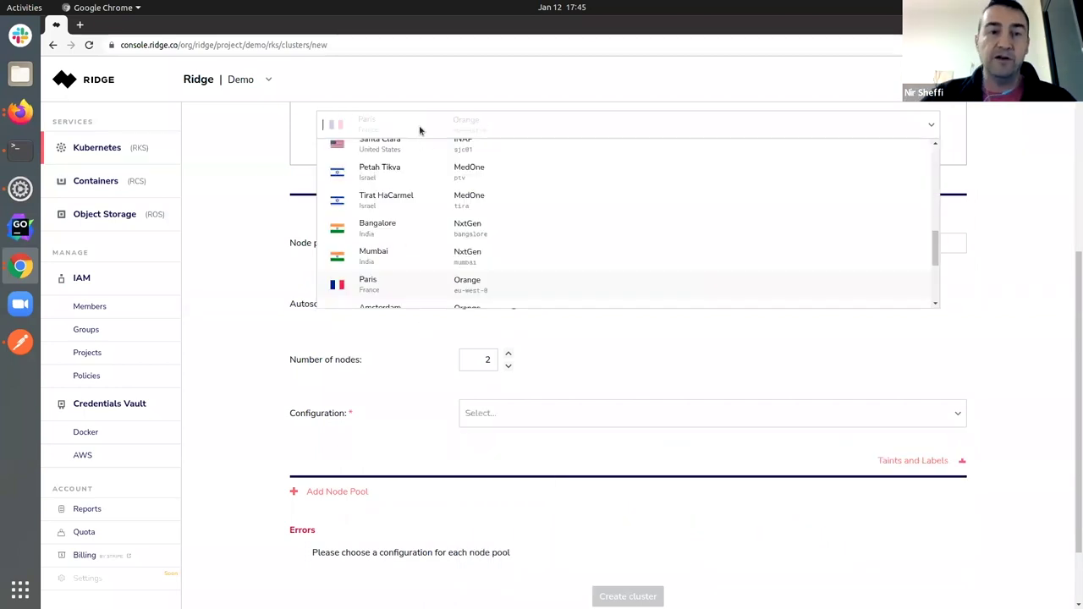
pyautogui.click(380, 228)
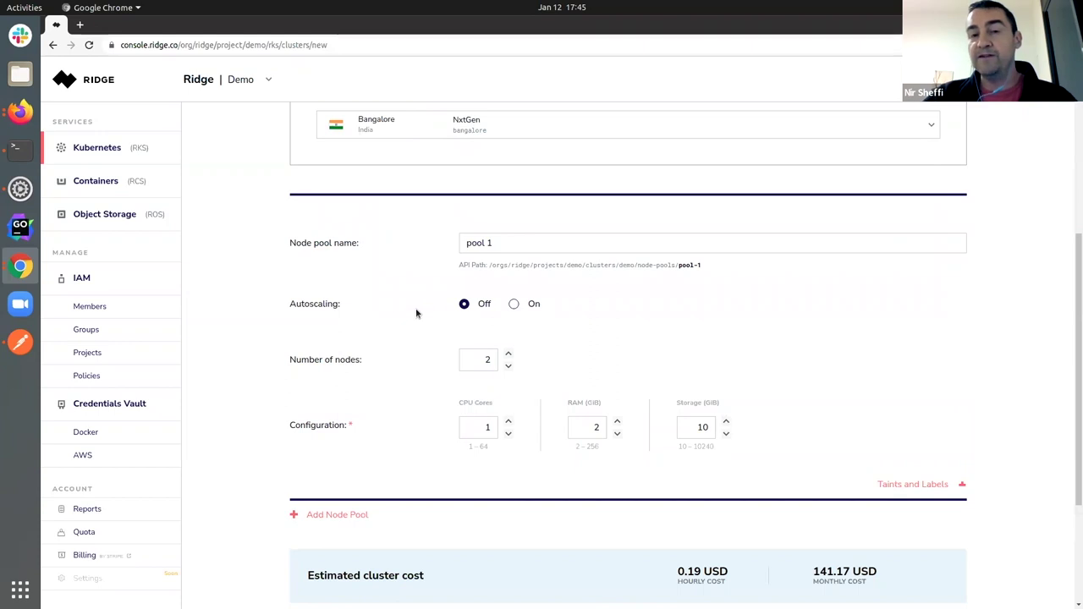
pyautogui.click(428, 127)
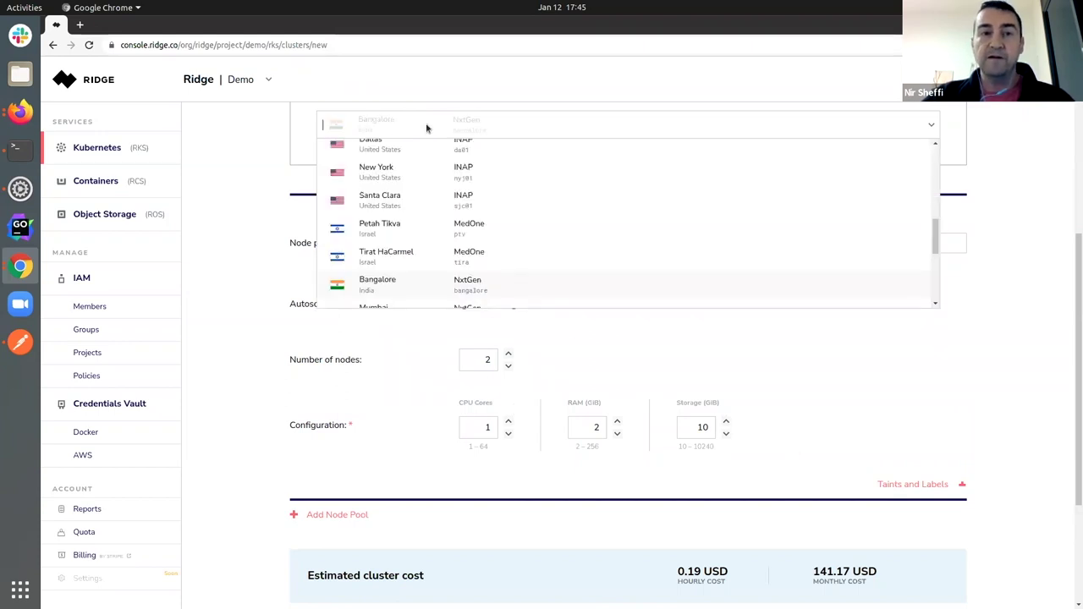
pyautogui.write('pa')
pyautogui.click(412, 158)
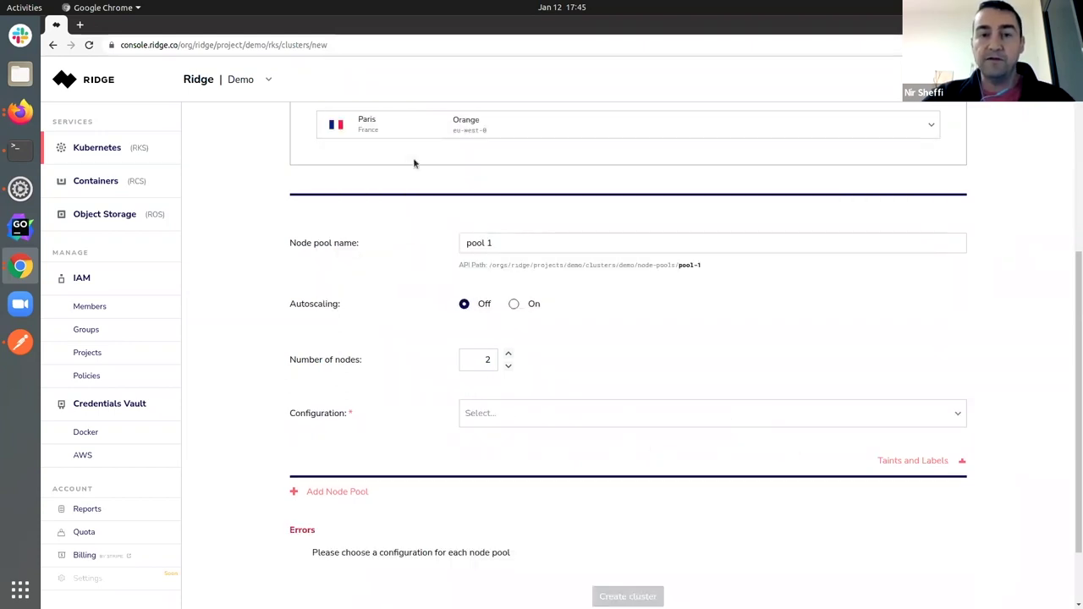
# Choose configuration B (2 CPU cores, 4 GiB RAM, 40 GiB storage) for pool 1, check the estimated cost and create the cluster.
pyautogui.click(481, 420)
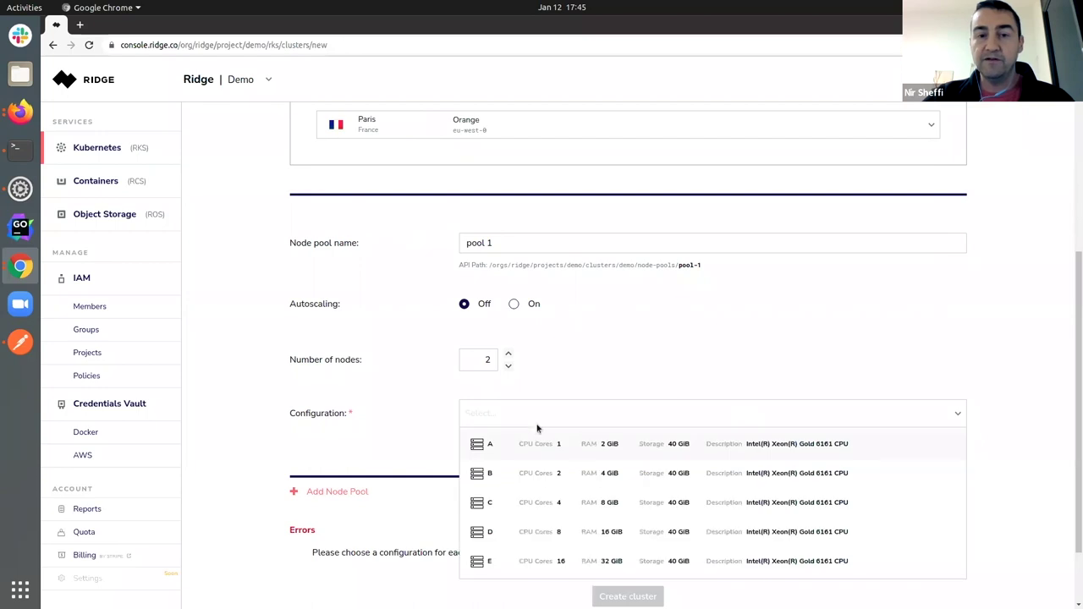
pyautogui.click(562, 479)
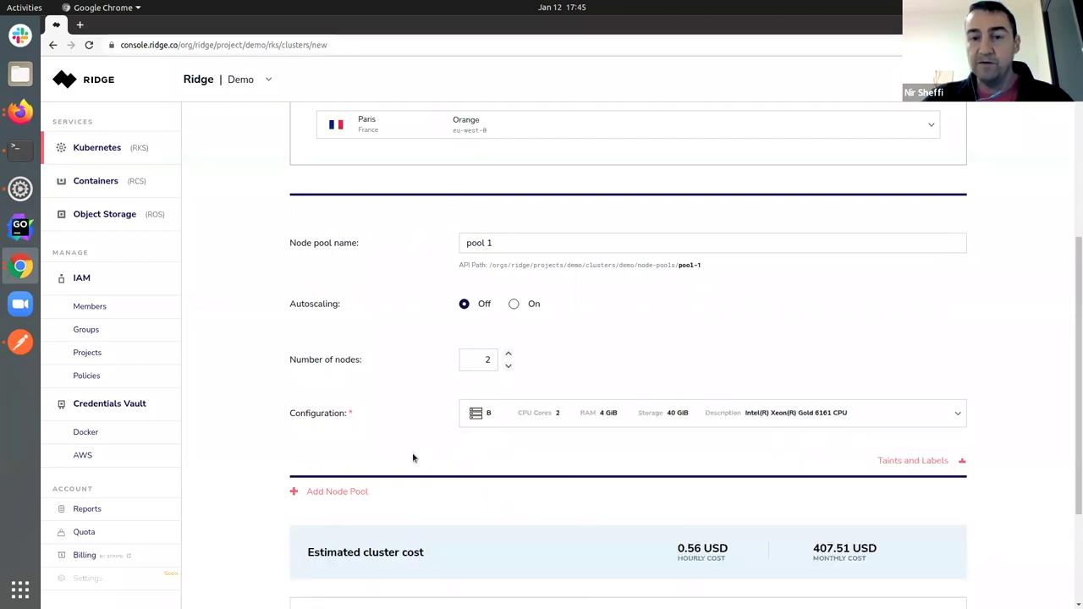
pyautogui.scroll(-3, 413, 457)
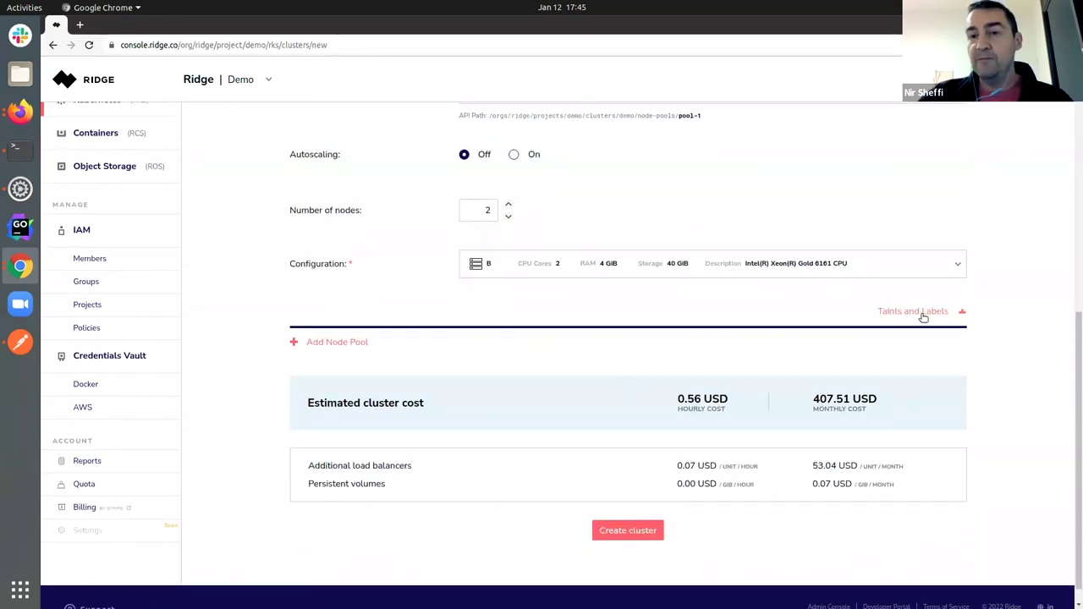
pyautogui.scroll(2, 642, 280)
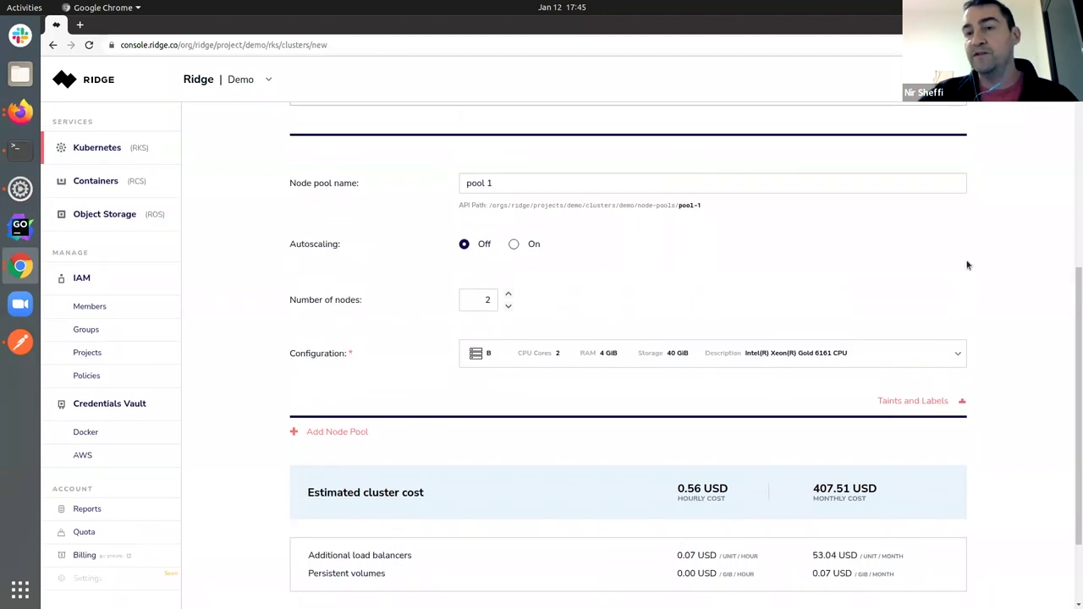
pyautogui.scroll(-2, 967, 267)
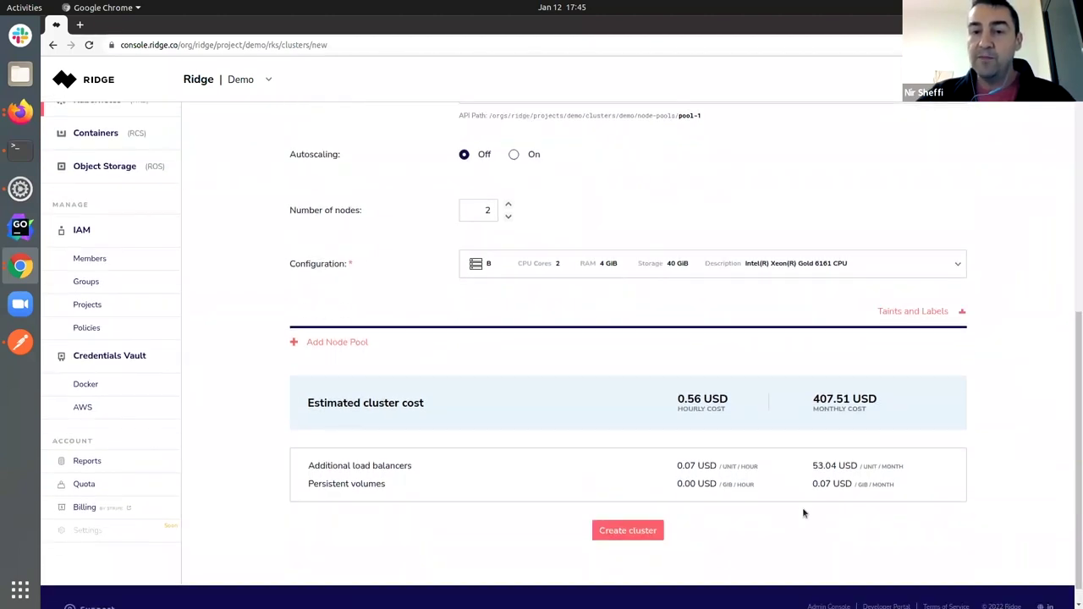
pyautogui.click(628, 530)
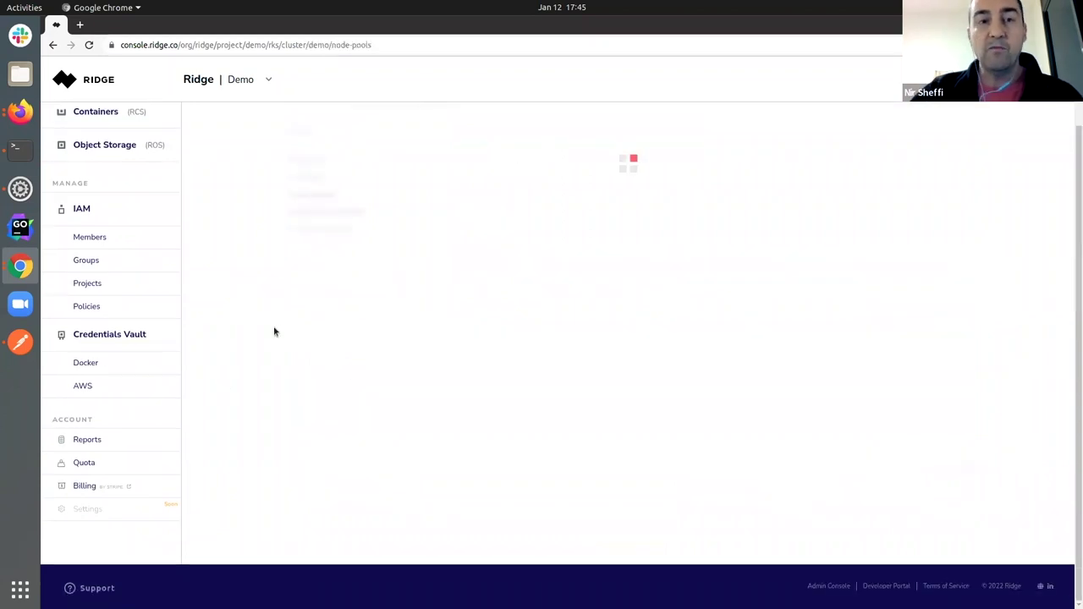
# Review the new cluster's details and the nodes in pool 1, and look over the available cluster actions.
pyautogui.scroll(2, 338, 404)
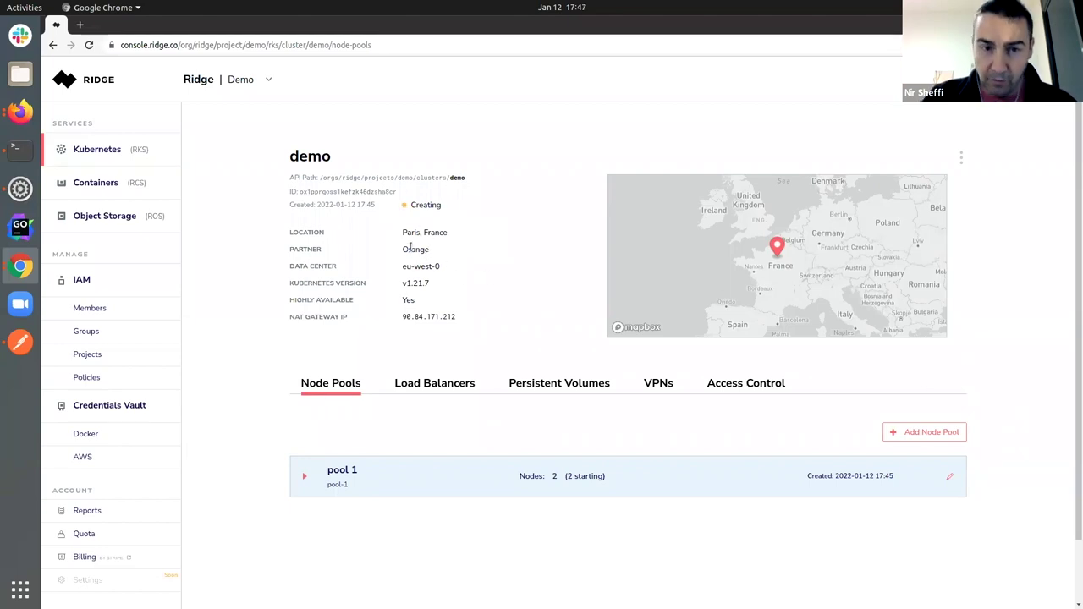
pyautogui.doubleClick(409, 299)
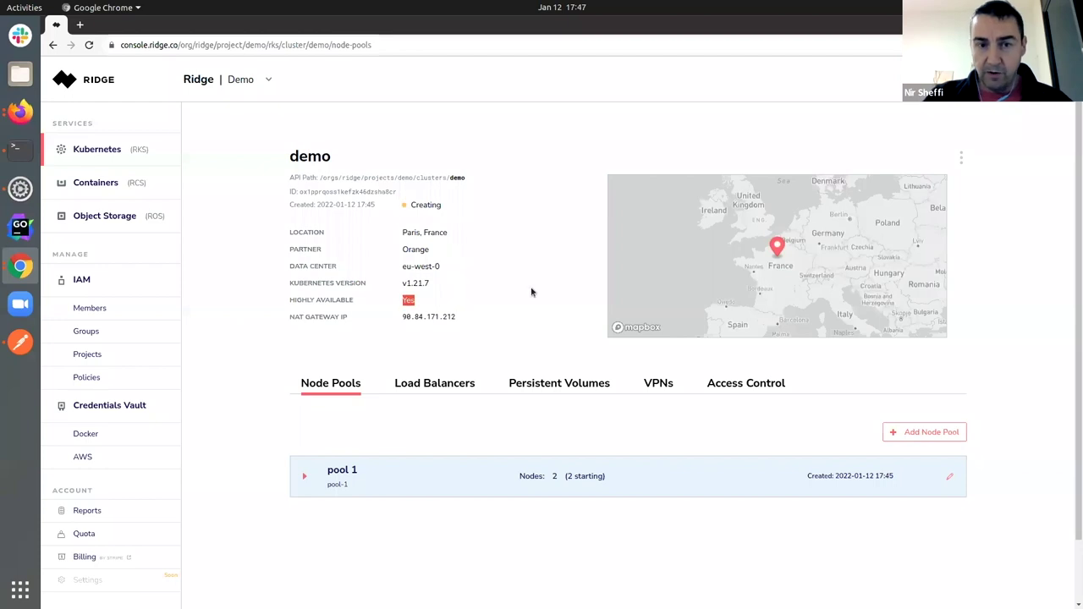
pyautogui.click(531, 291)
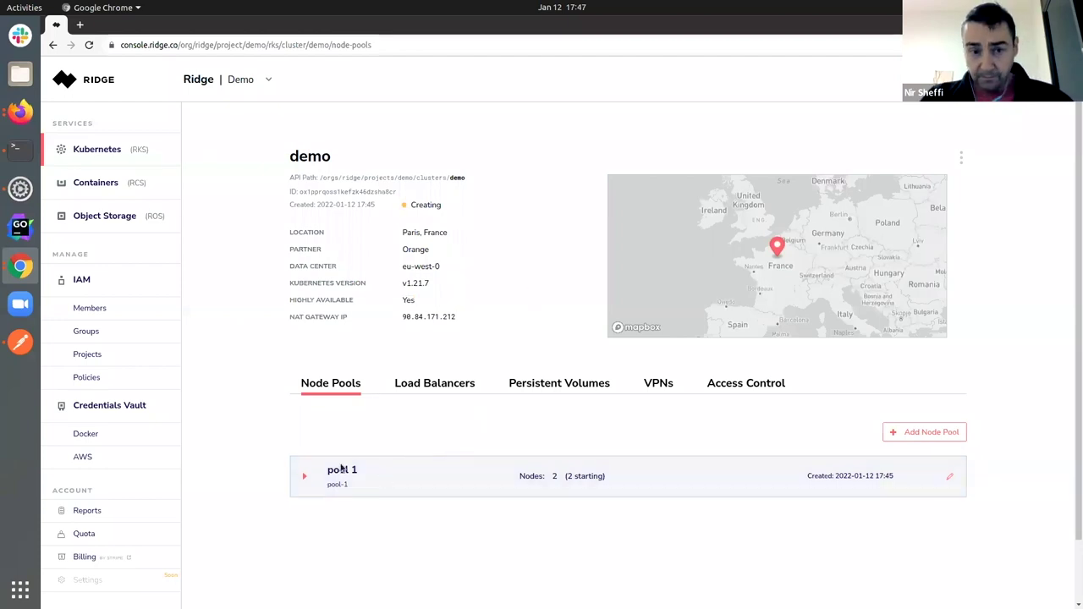
pyautogui.click(390, 469)
pyautogui.scroll(-3, 376, 427)
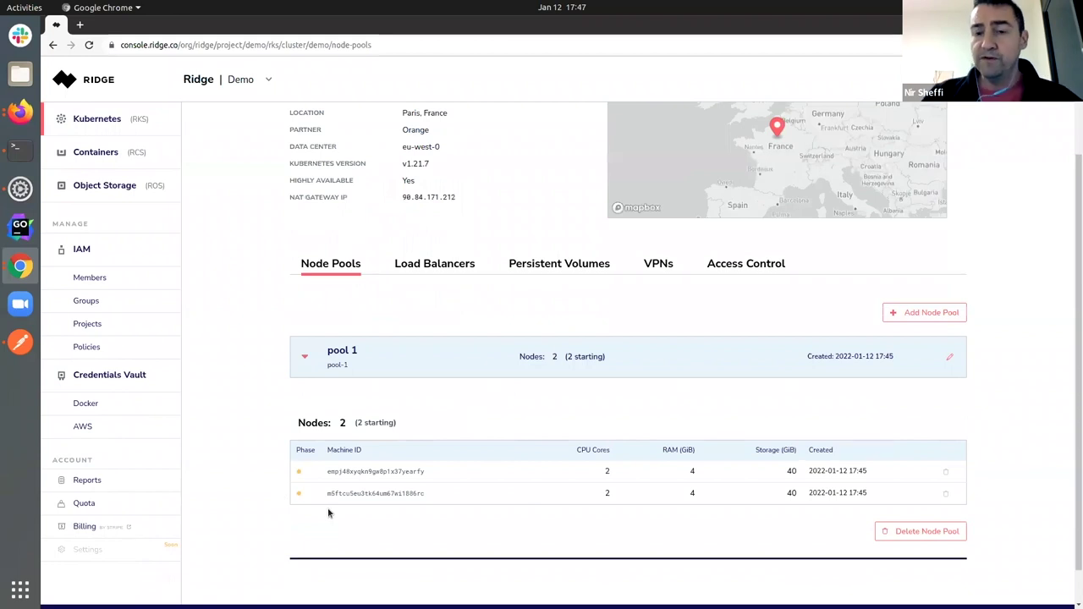
pyautogui.click(411, 364)
pyautogui.scroll(2, 261, 293)
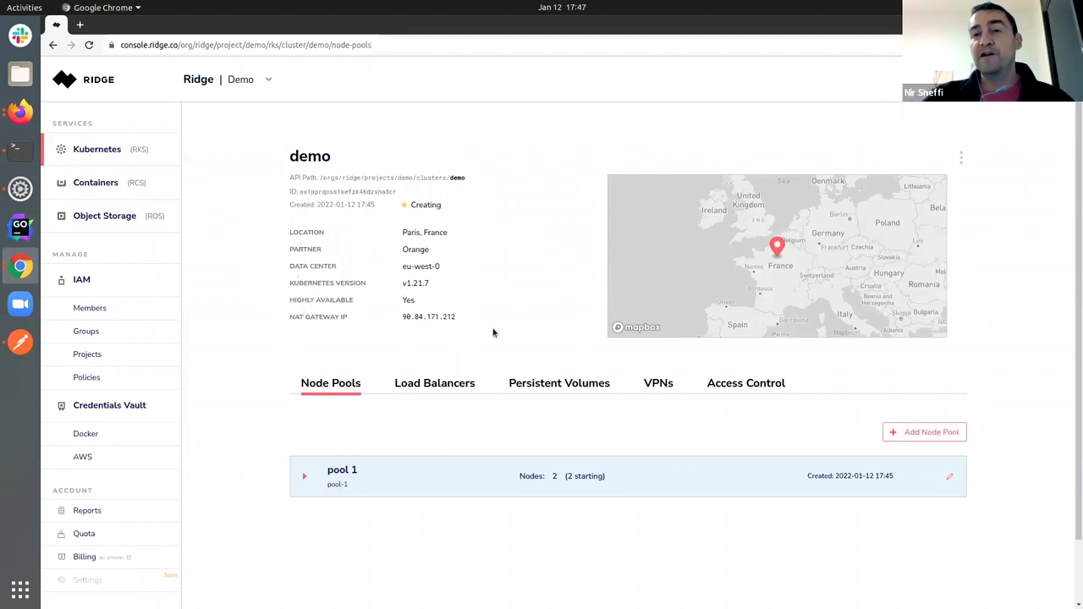
pyautogui.click(960, 159)
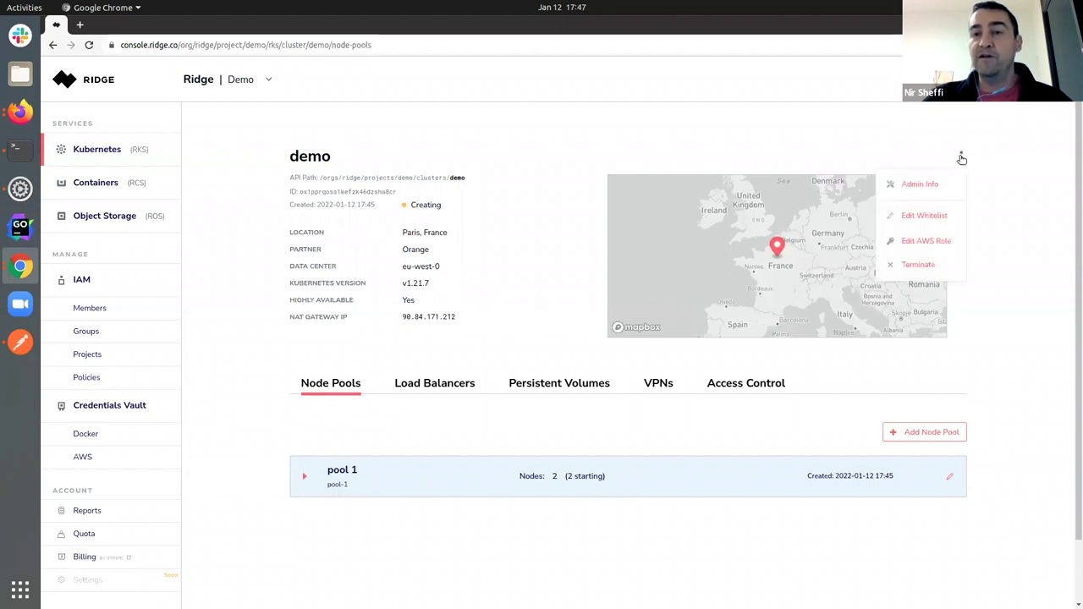
pyautogui.click(998, 179)
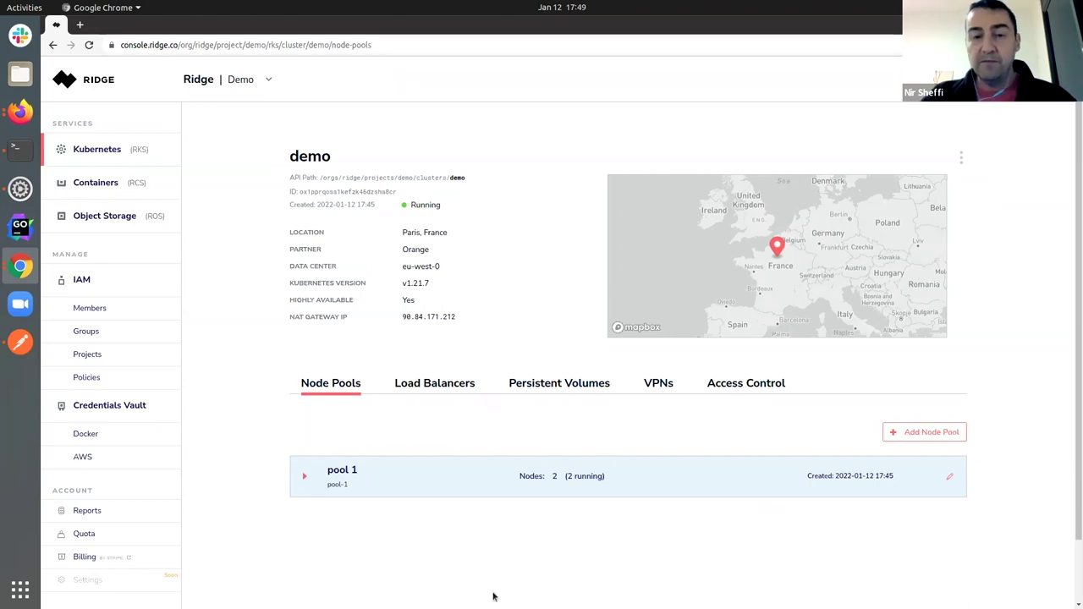
# Create an access token named demo for the demo cluster, assigned to the organization member's own account with the system:masters group.
pyautogui.click(735, 386)
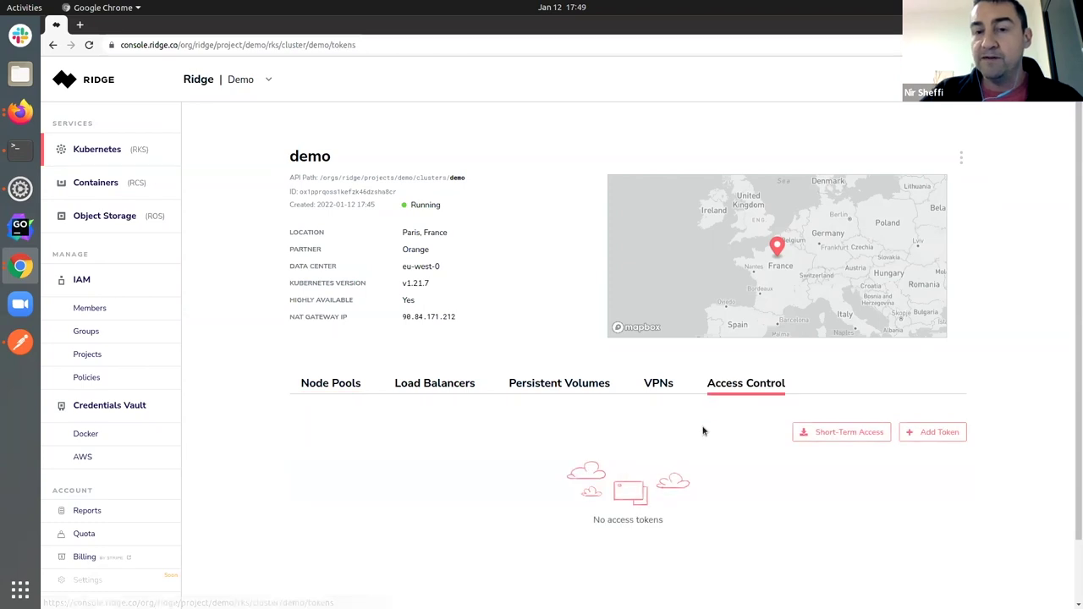
pyautogui.click(933, 440)
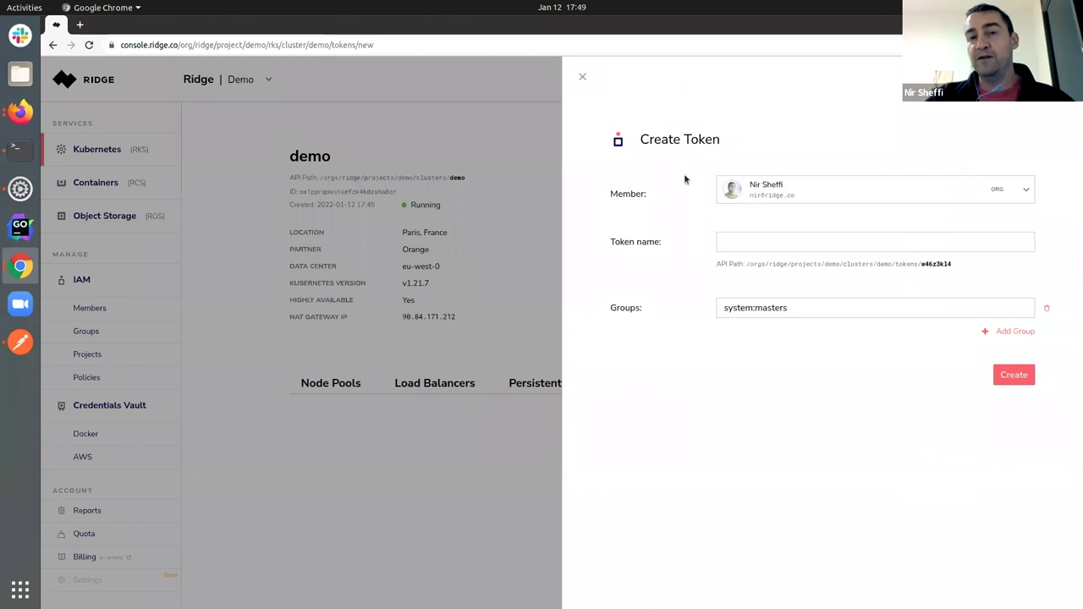
pyautogui.click(785, 185)
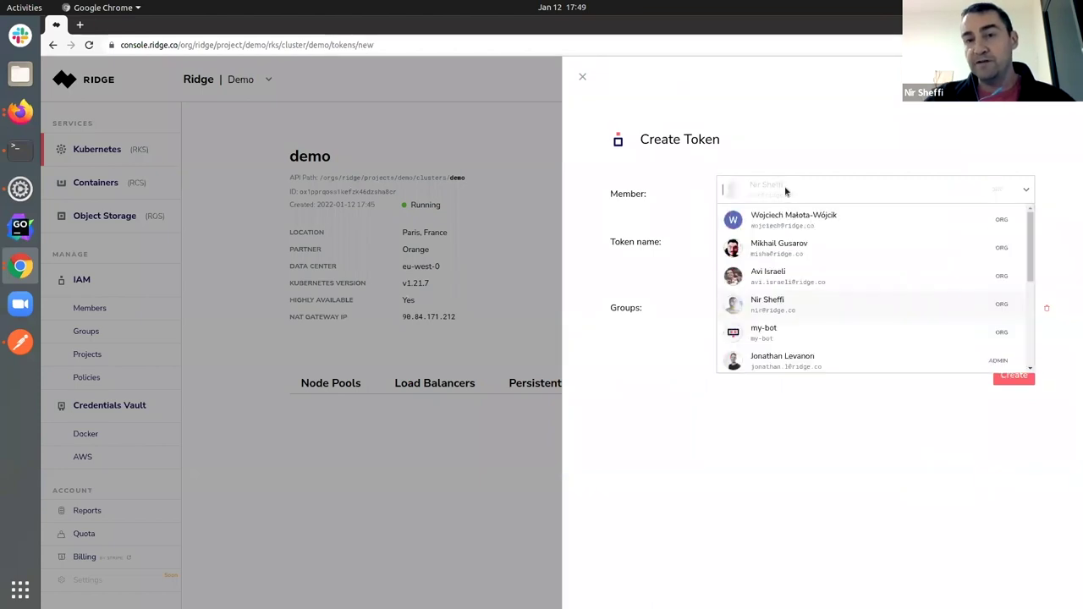
pyautogui.click(770, 306)
pyautogui.click(766, 244)
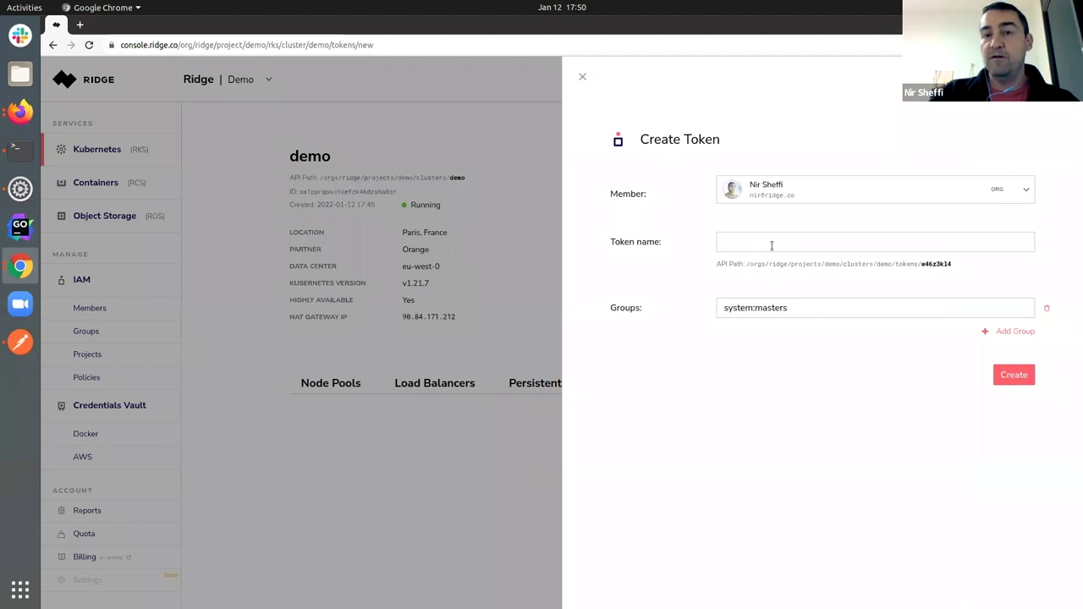
pyautogui.write('demo')
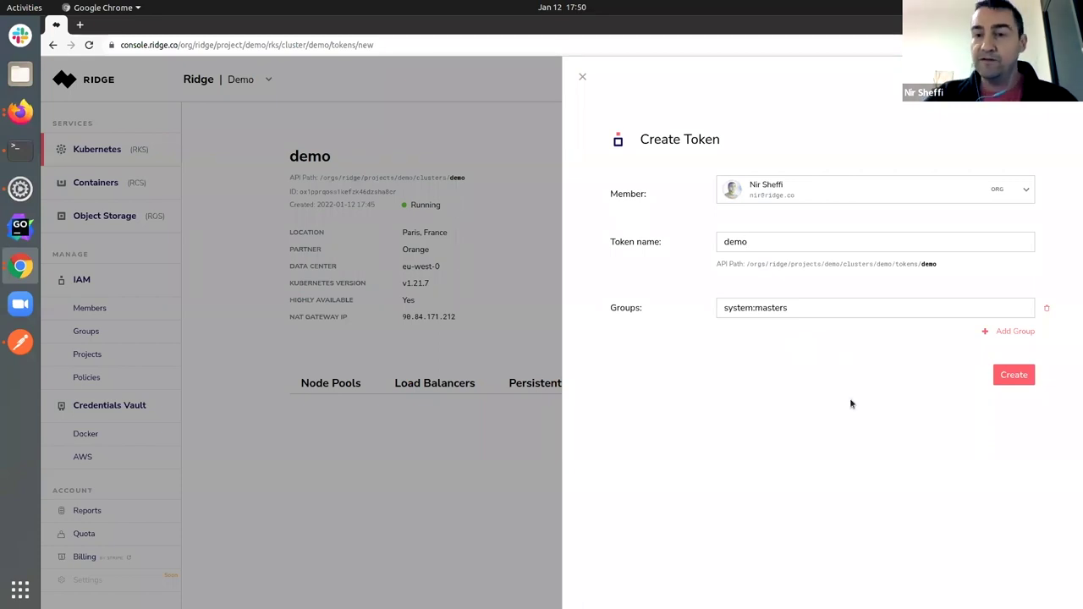
pyautogui.press('Return')
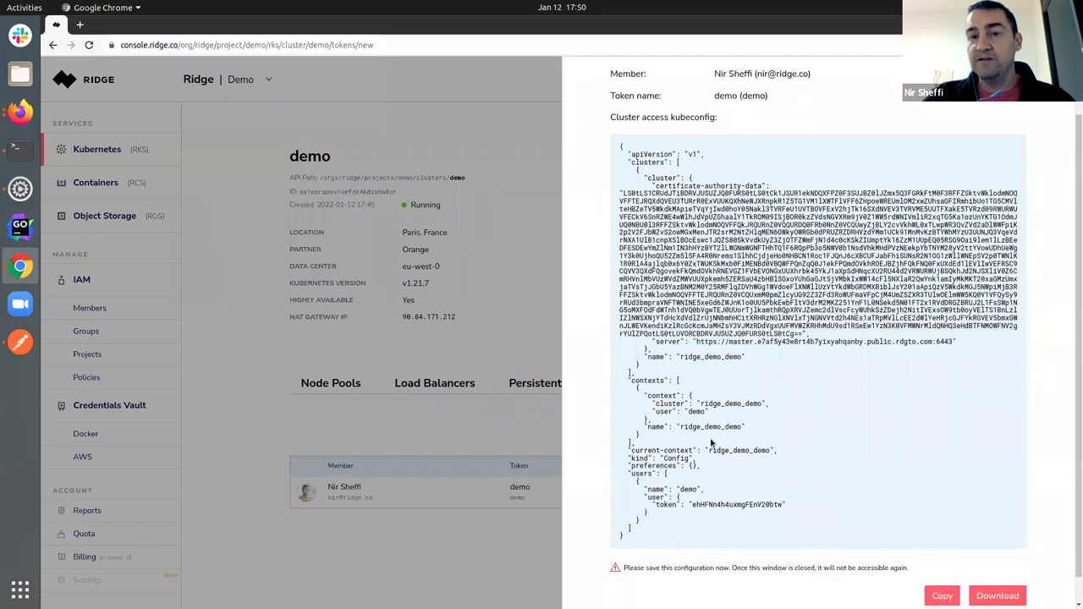
# Download the new token's cluster access kubeconfig file and dismiss the download notice.
pyautogui.scroll(-1, 818, 342)
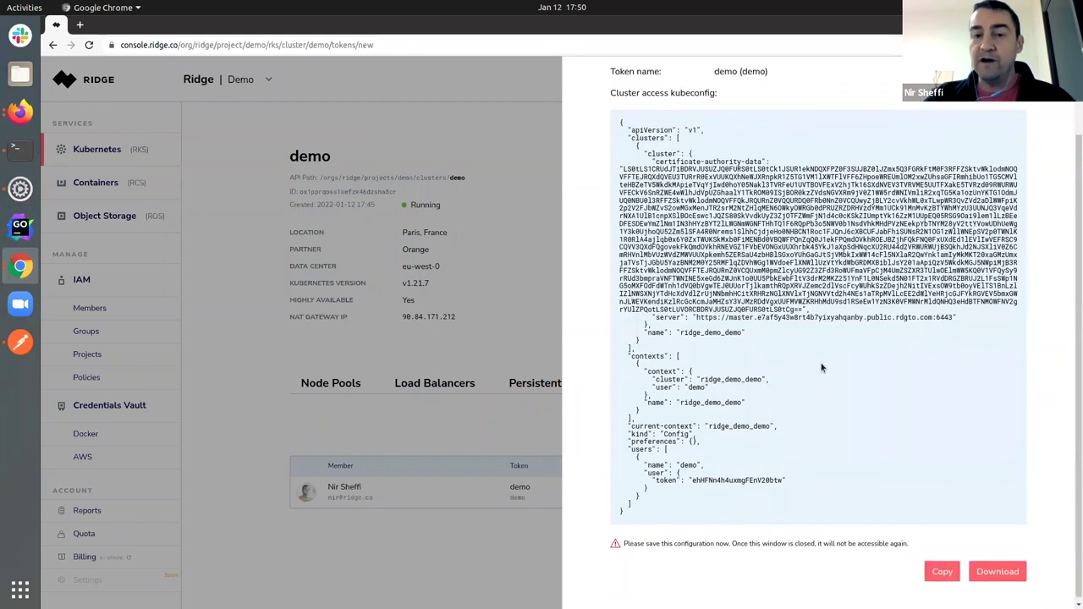
pyautogui.click(1002, 570)
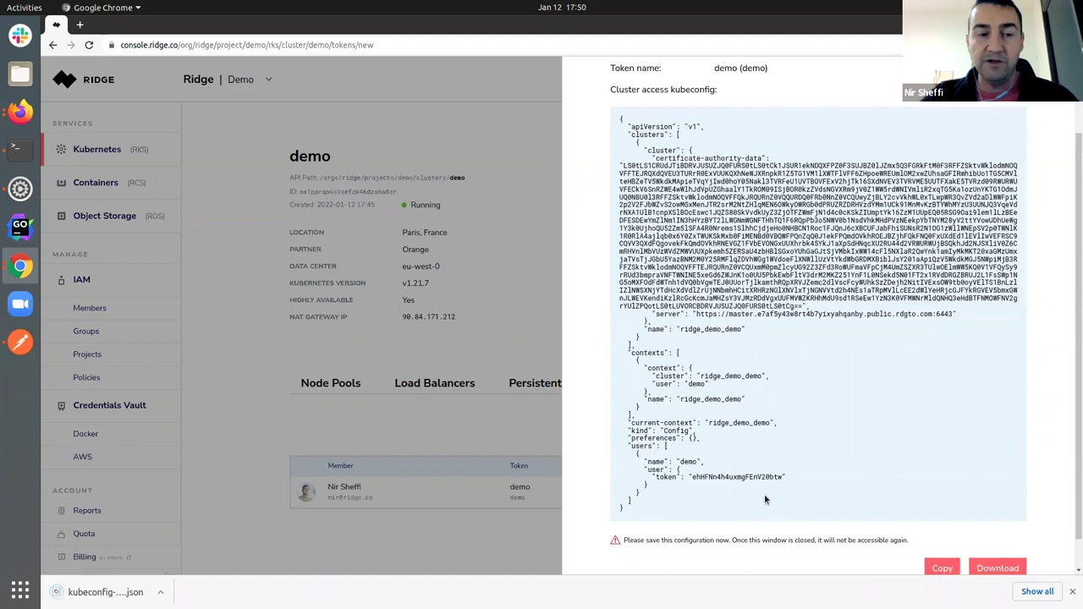
pyautogui.click(1071, 593)
# Switch to the terminal and export KUBECONFIG=~/Downloads/kubeconfig-demo.json.
pyautogui.click(13, 158)
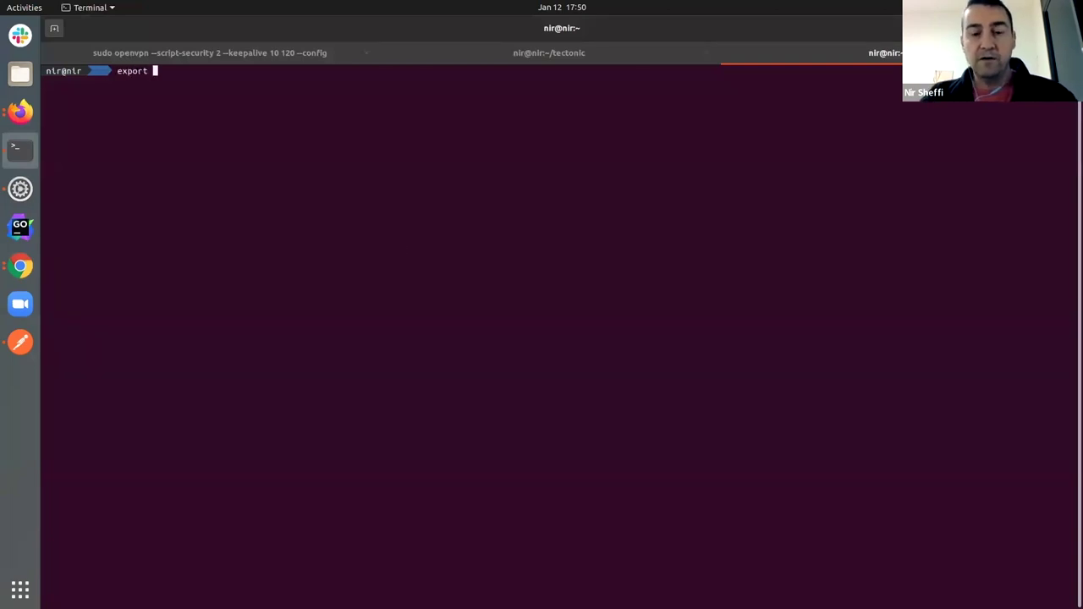
pyautogui.write('KUBE')
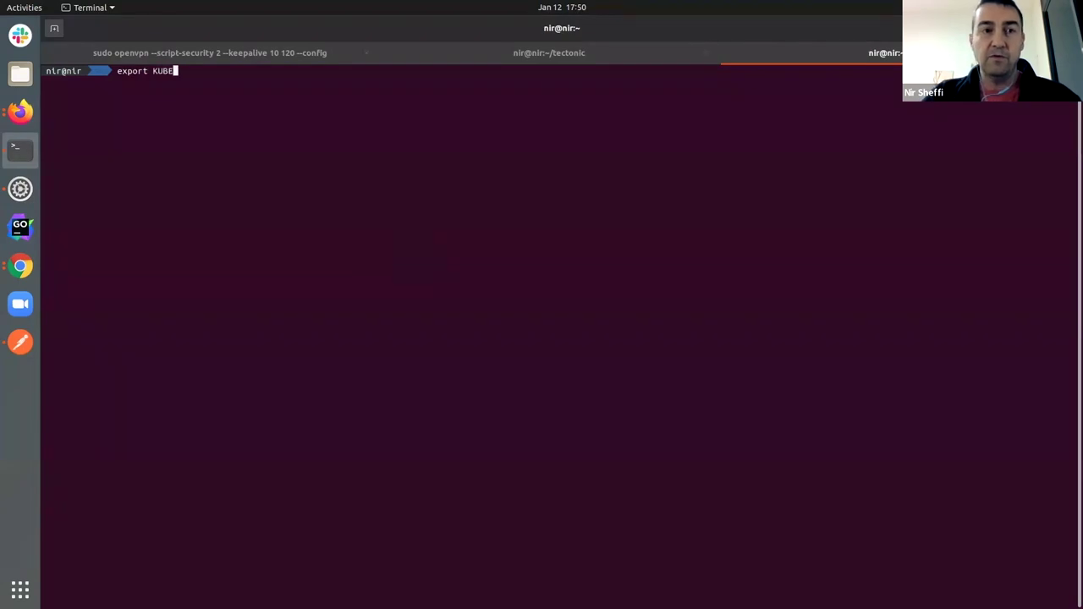
pyautogui.write('CONFIG')
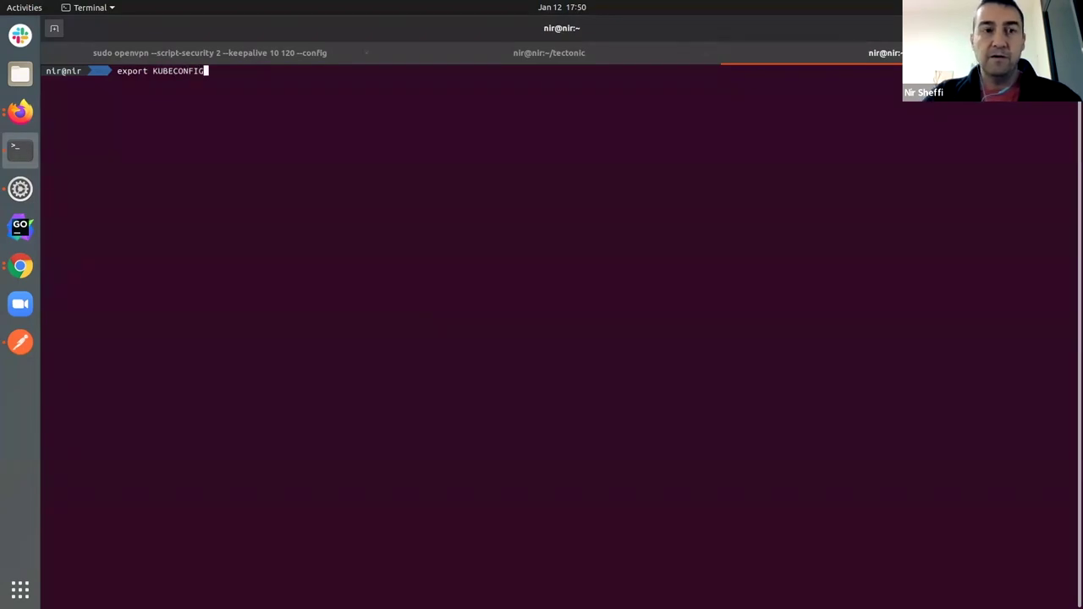
pyautogui.write('=~/')
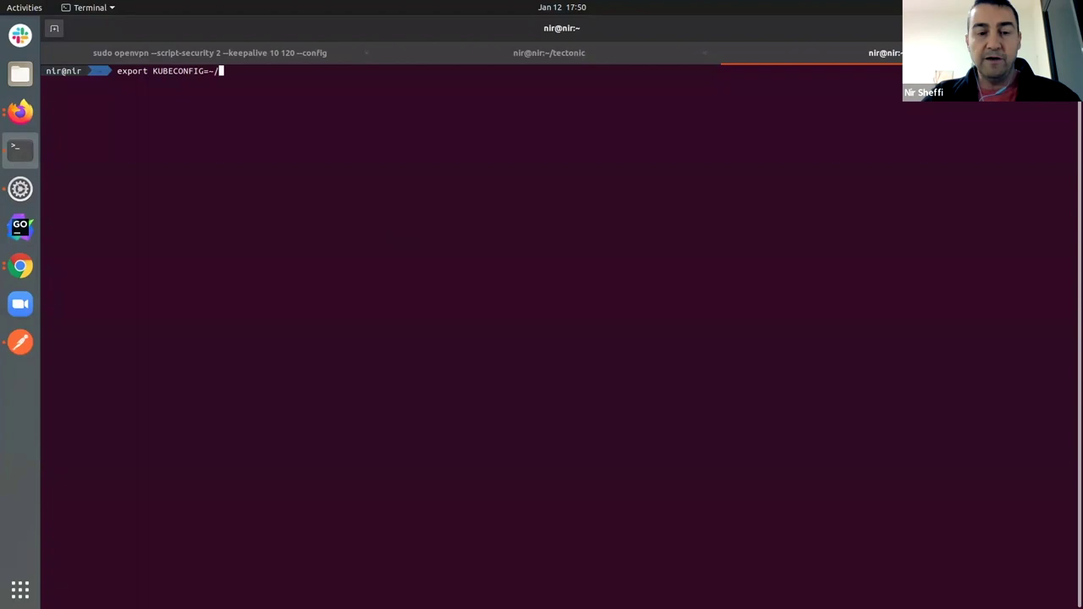
pyautogui.write('Do')
pyautogui.press('Tab')
pyautogui.press('Tab')
pyautogui.press('Tab')
pyautogui.write('k')
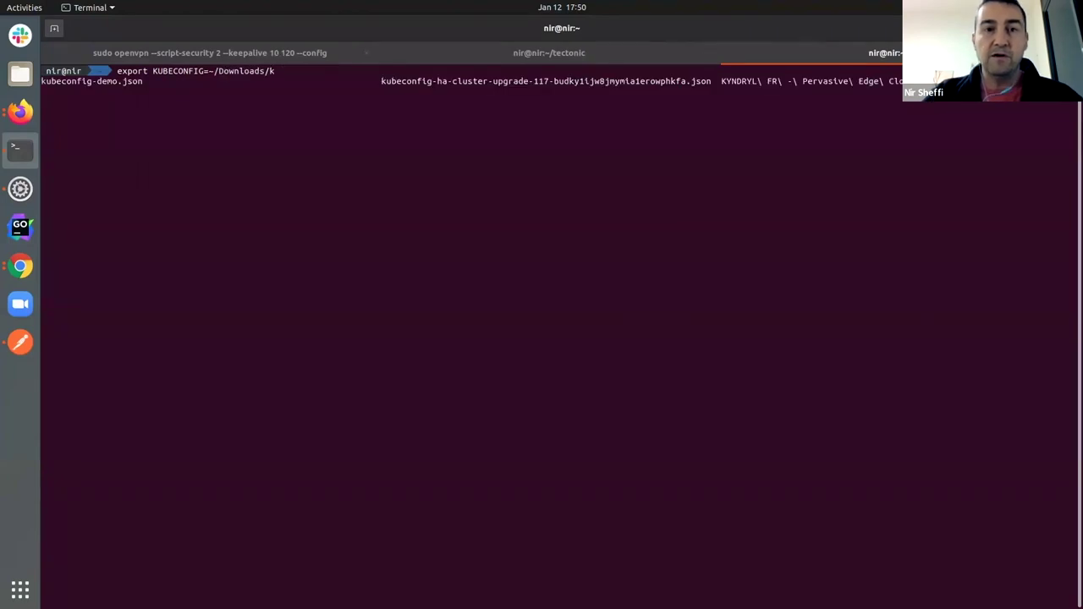
pyautogui.press('Tab')
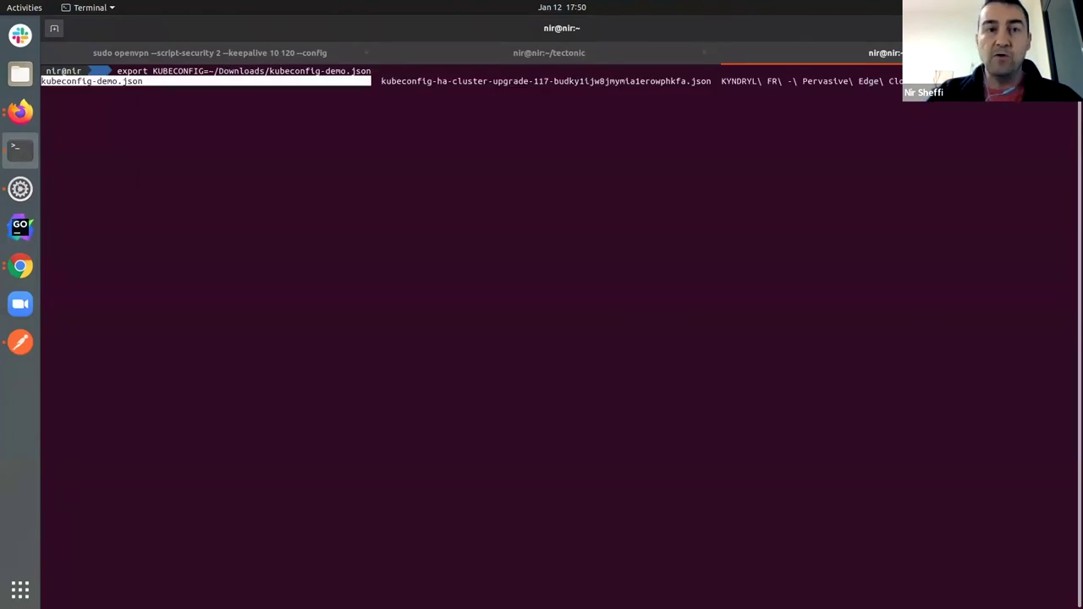
pyautogui.press('Return')
pyautogui.press('Return')
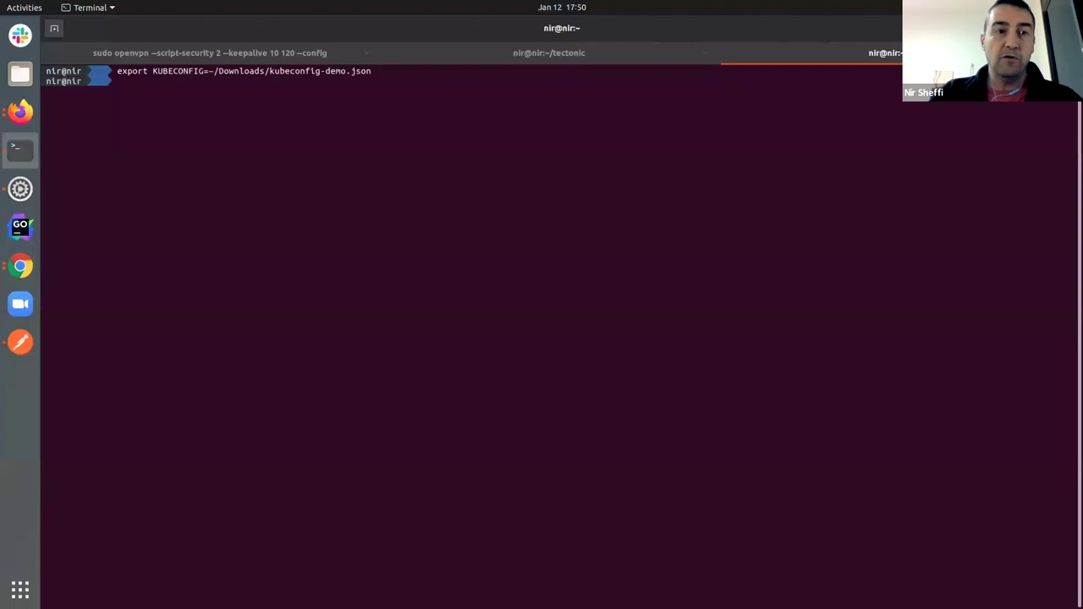
# Run kubectl get nodes and examine the master and pool-1 worker nodes of the cluster.
pyautogui.write('kubec')
pyautogui.press('Tab')
pyautogui.press('Tab')
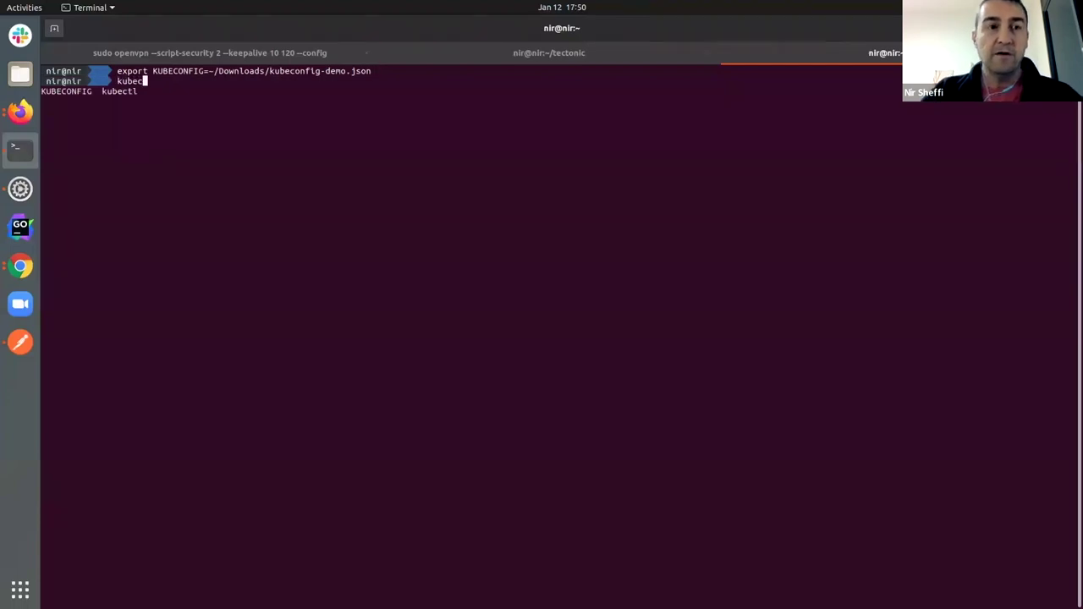
pyautogui.press('Tab')
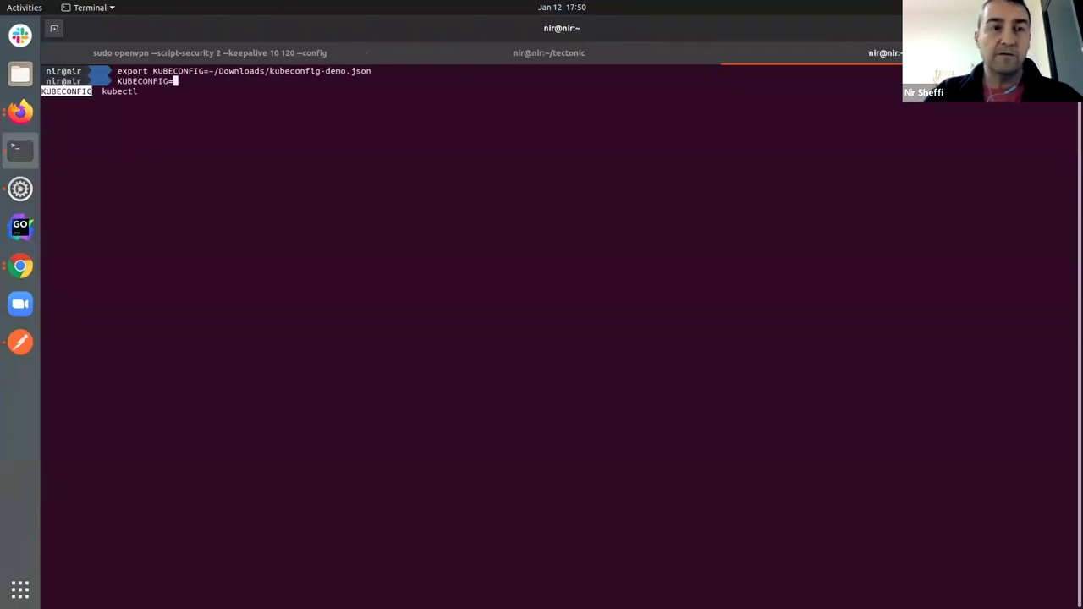
pyautogui.press('Tab')
pyautogui.write('get nod')
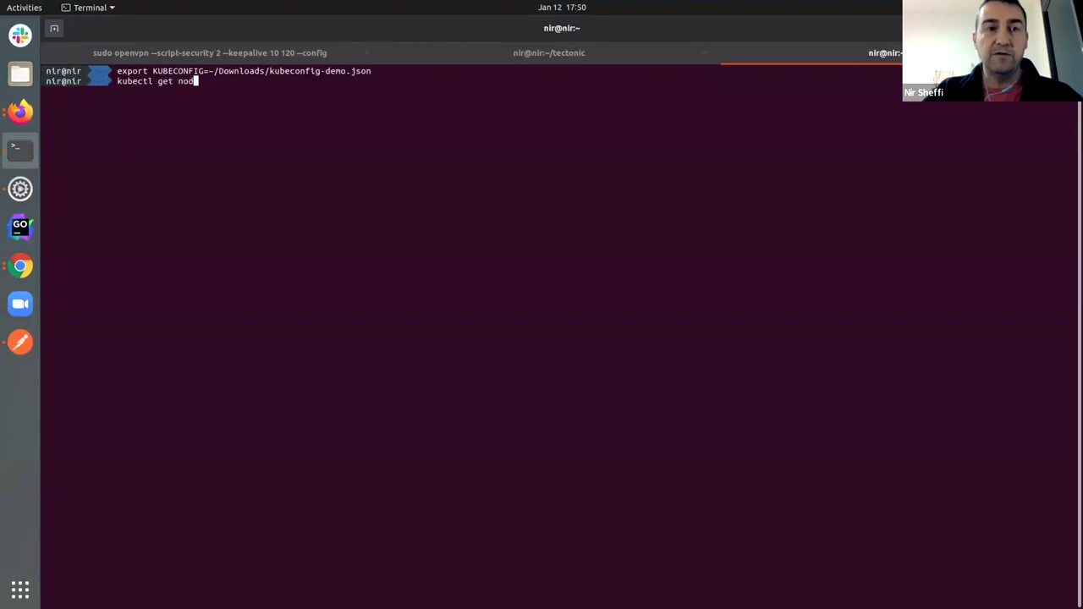
pyautogui.write('es')
pyautogui.press('Return')
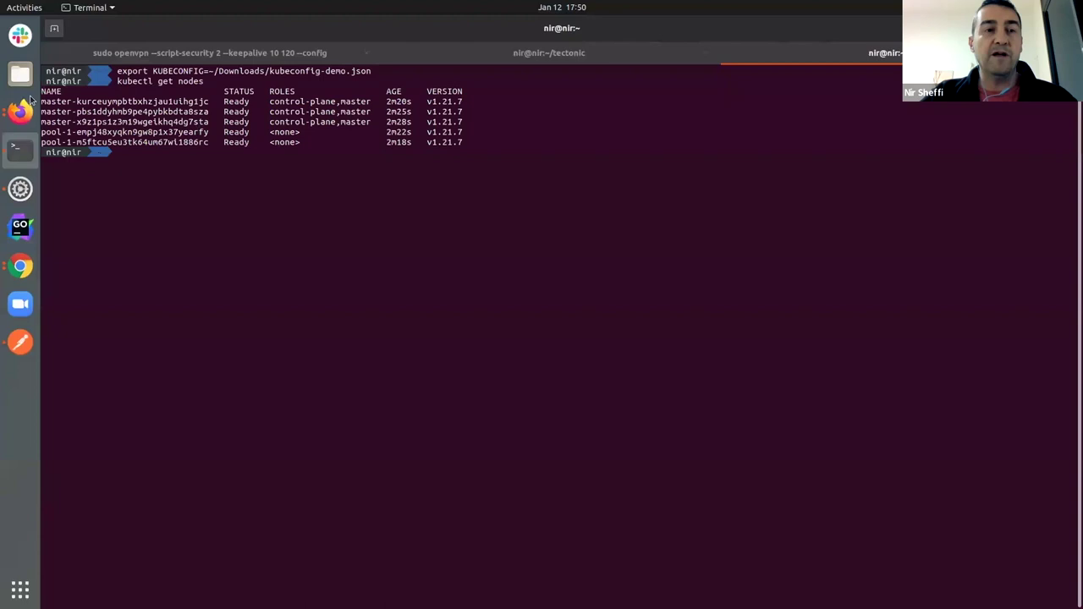
pyautogui.moveTo(40, 96); pyautogui.dragTo(483, 116)
pyautogui.click(155, 128)
pyautogui.doubleClick(156, 132)
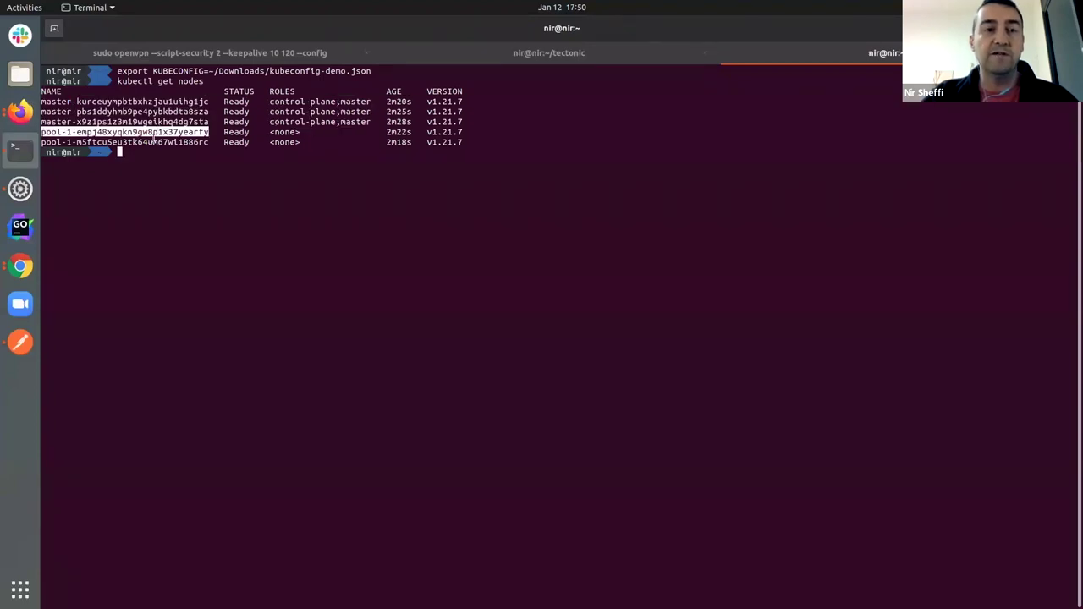
pyautogui.doubleClick(153, 141)
pyautogui.click(228, 159)
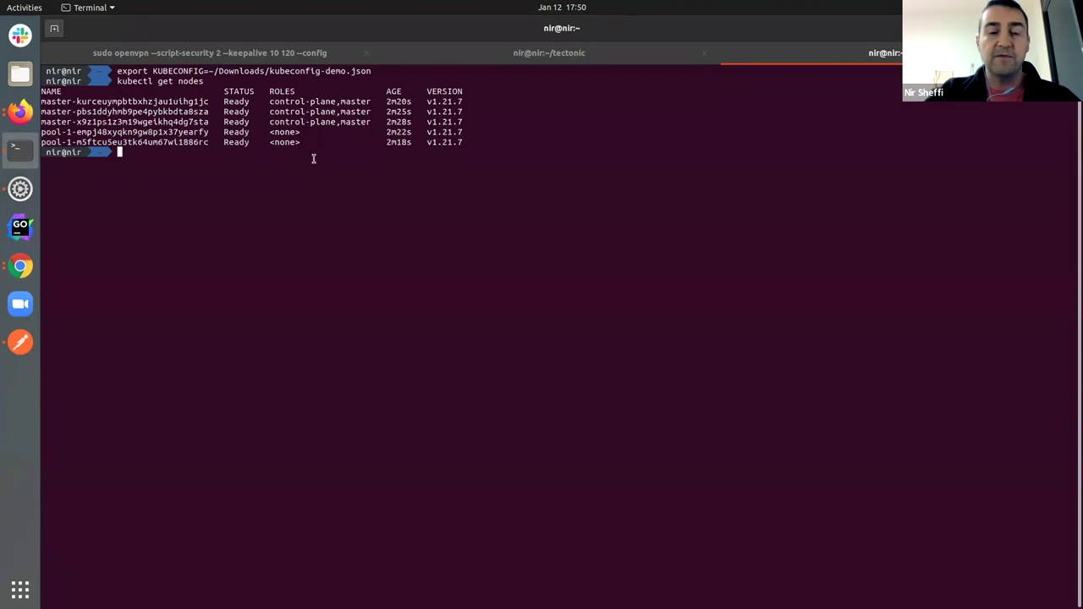
# Install WordPress on the cluster with the command helm install my-wordpress bitnami/wordpress.
pyautogui.hotkey('ctrl', 'r')
pyautogui.write('helm')
pyautogui.press('Escape')
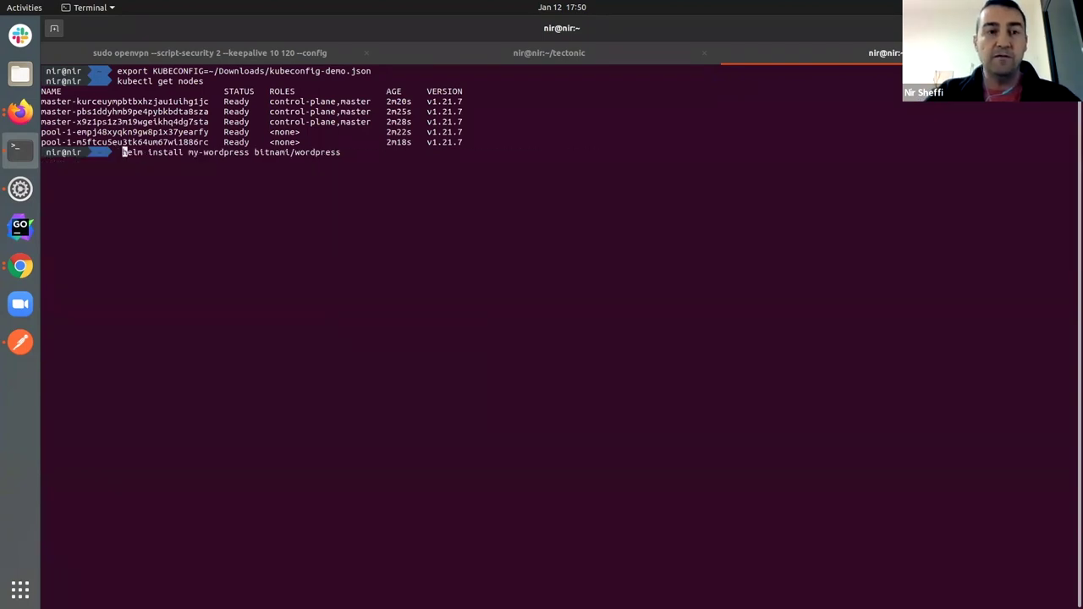
pyautogui.press('Return')
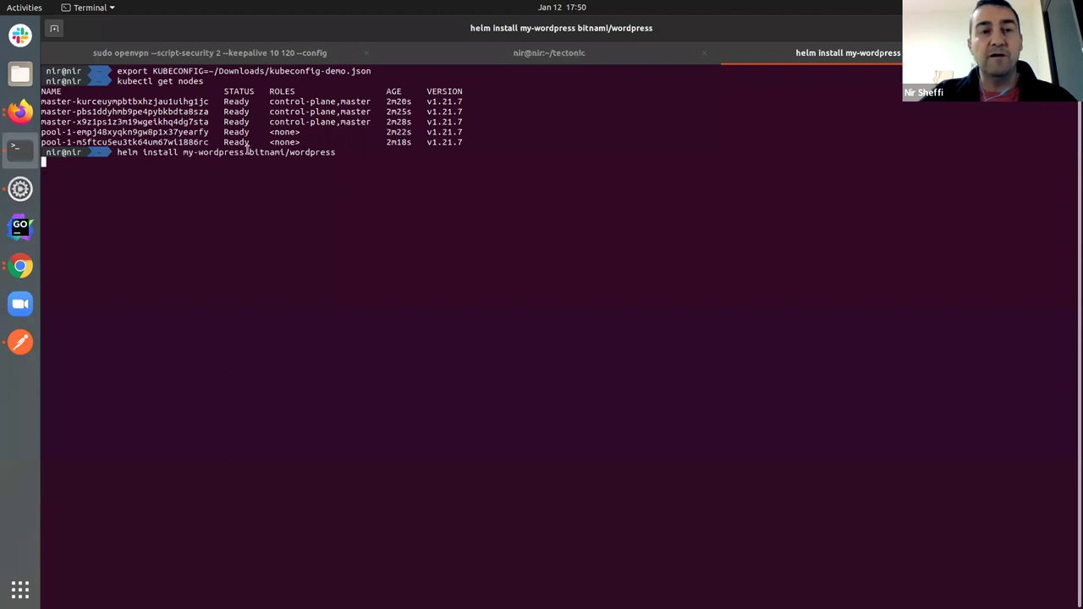
pyautogui.moveTo(247, 152); pyautogui.dragTo(377, 161)
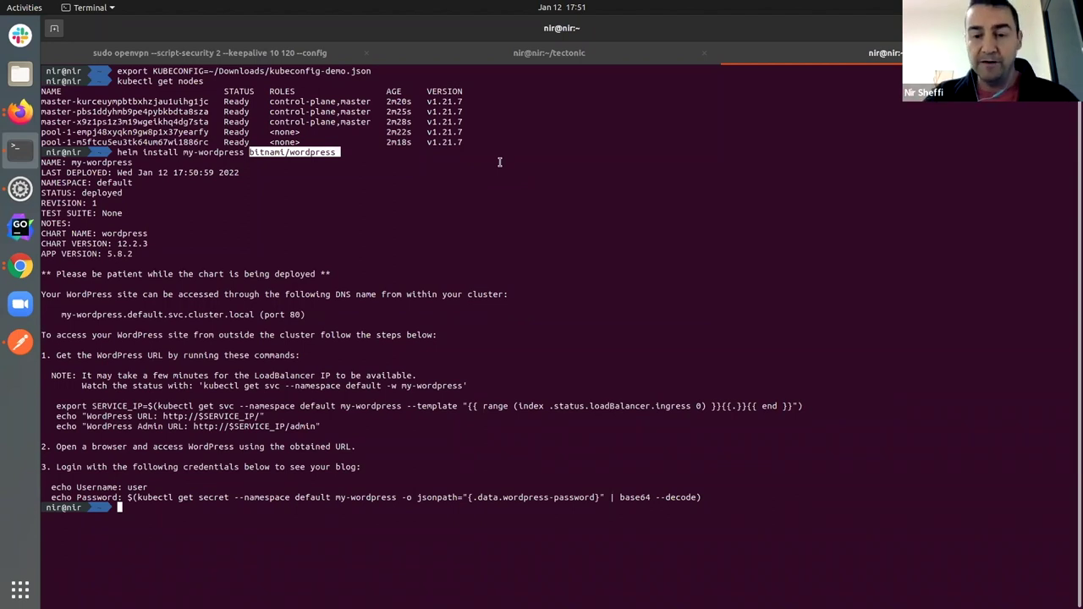
# Clear the terminal, run kubectl get pods and examine the WordPress and MariaDB pods.
pyautogui.write('clear')
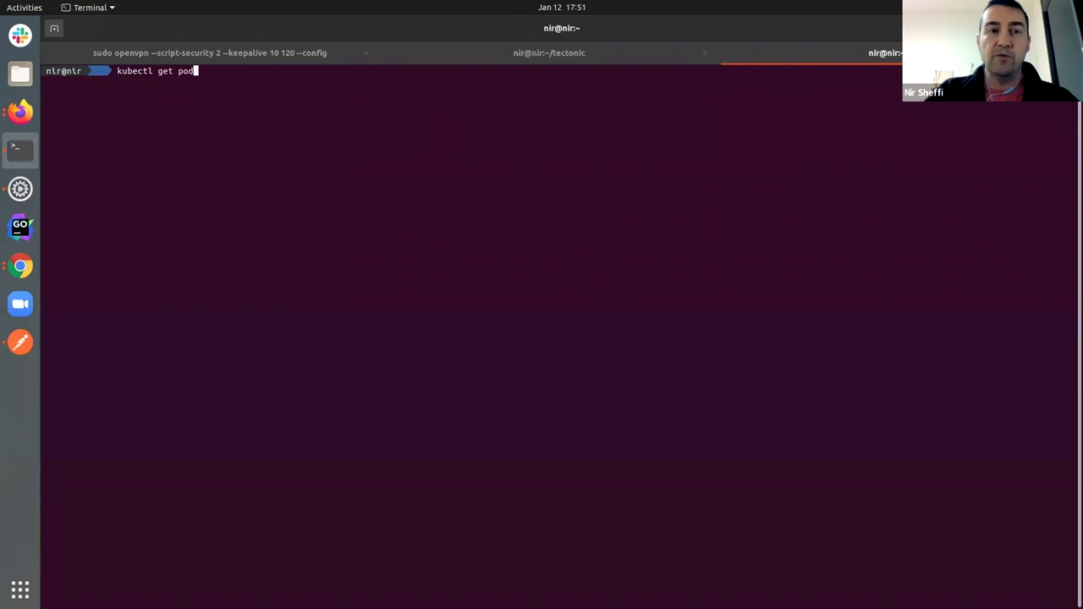
pyautogui.press('Return')
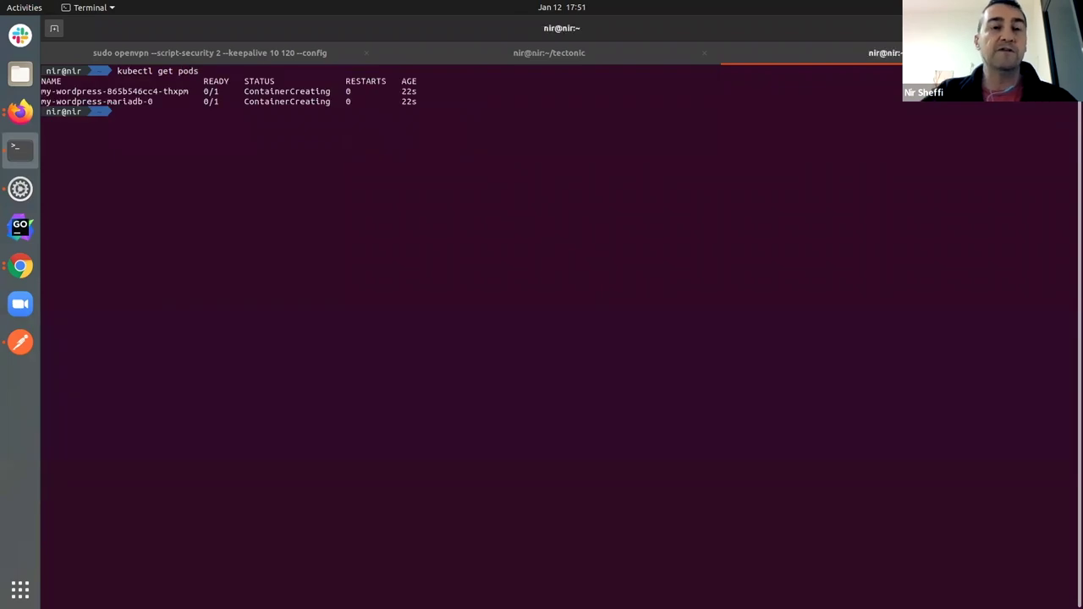
pyautogui.doubleClick(135, 92)
pyautogui.doubleClick(122, 101)
pyautogui.click(314, 131)
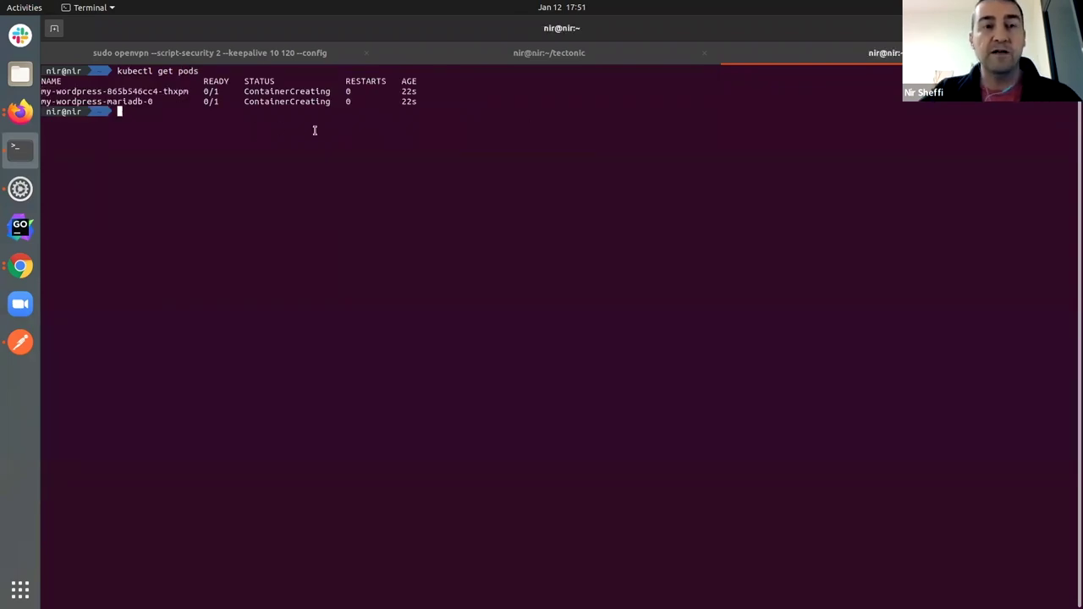
# Run kubectl get svc and examine the type and ports of the my-wordpress service.
pyautogui.press('Up')
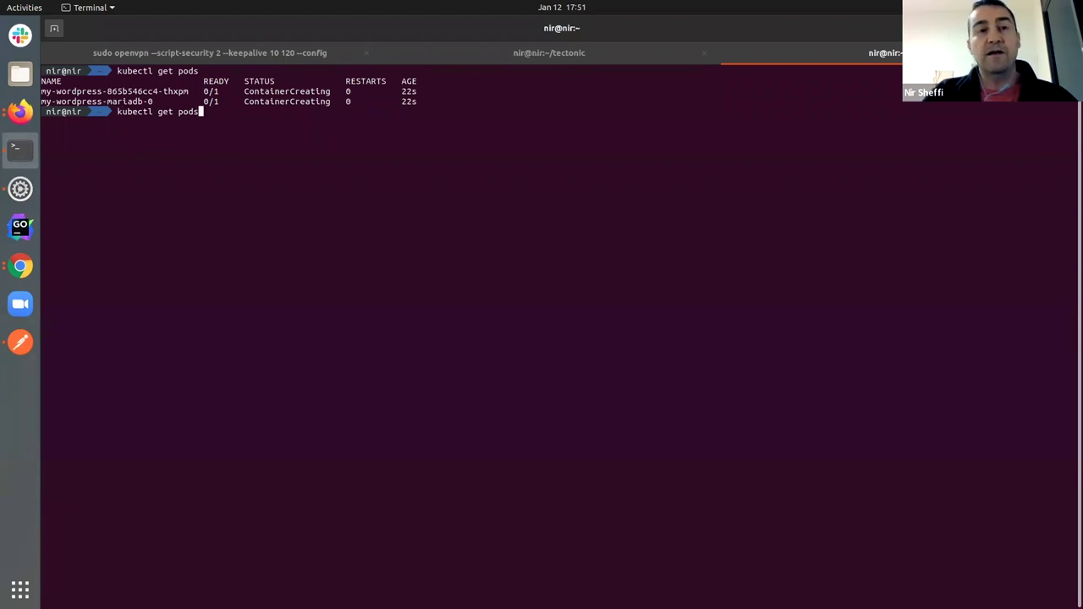
pyautogui.press('BackSpace')
pyautogui.press('BackSpace')
pyautogui.press('BackSpace')
pyautogui.press('BackSpace')
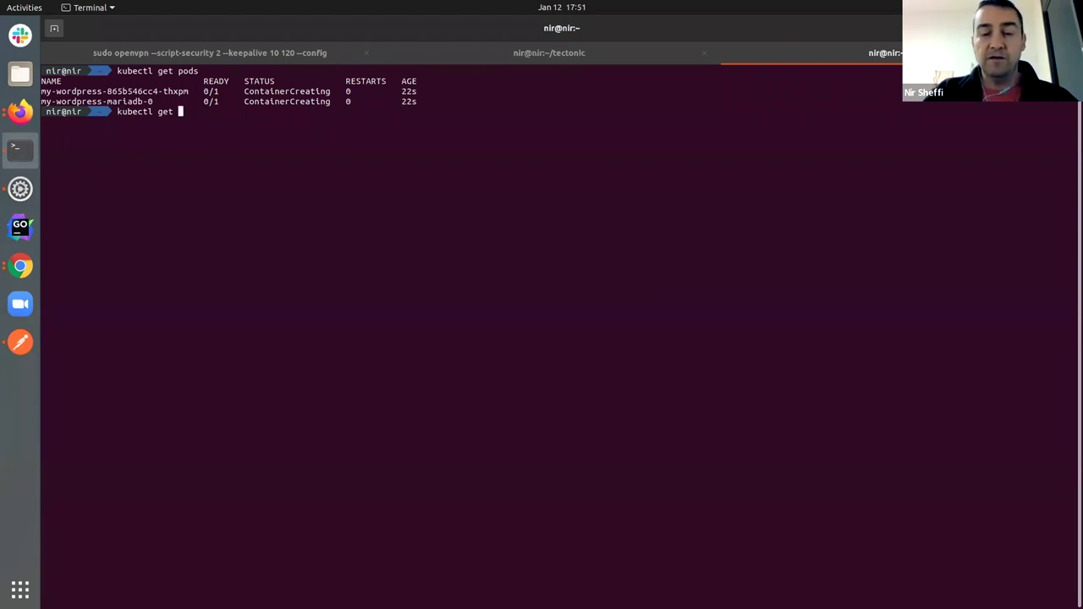
pyautogui.write('sts')
pyautogui.press('BackSpace')
pyautogui.press('BackSpace')
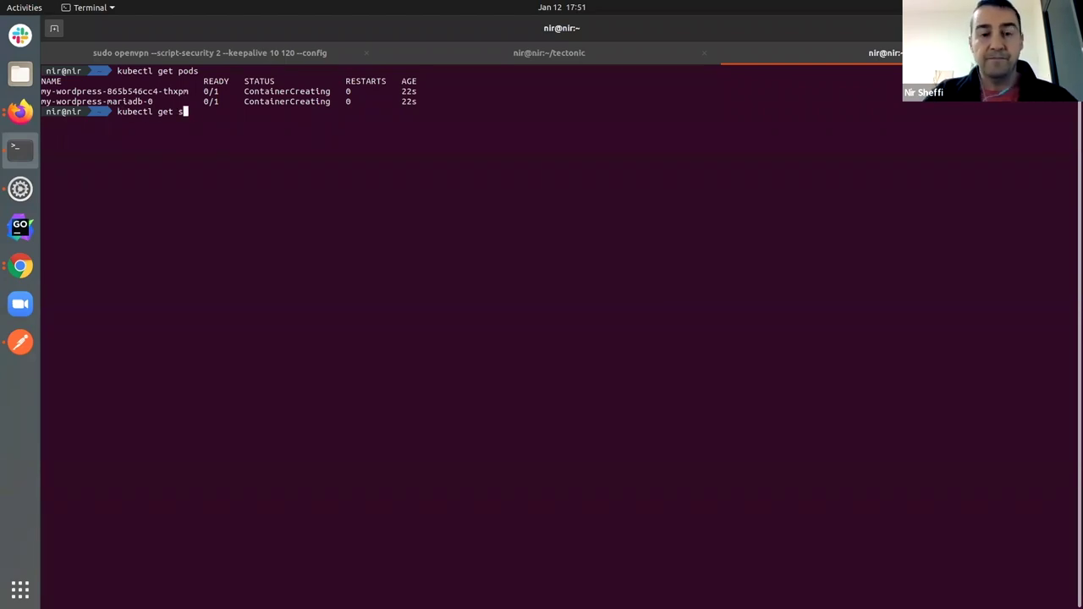
pyautogui.write('c')
pyautogui.write('c')
pyautogui.press('Return')
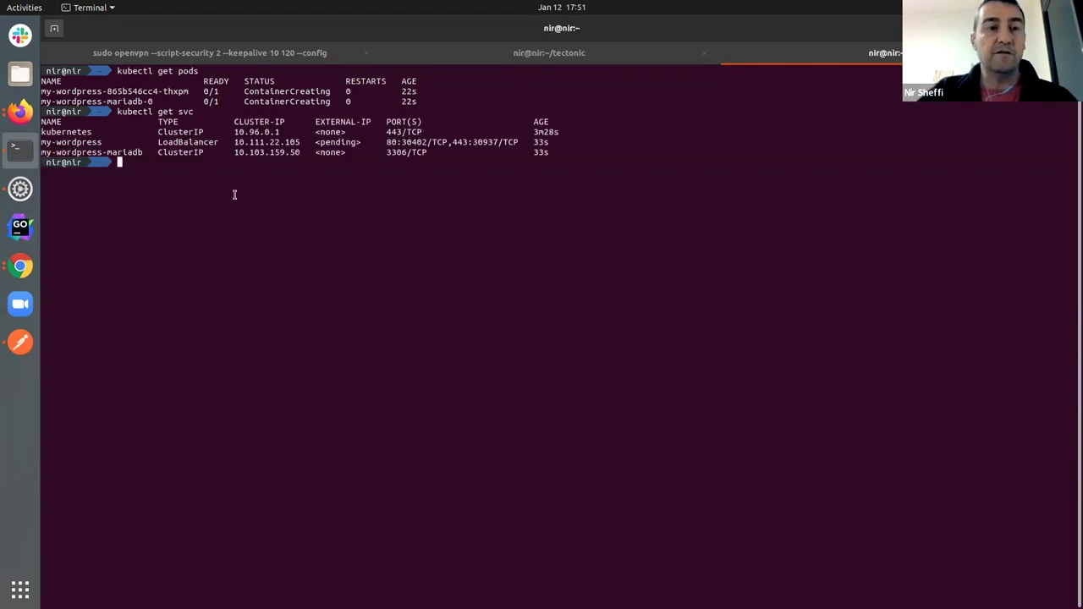
pyautogui.doubleClick(69, 141)
pyautogui.doubleClick(179, 142)
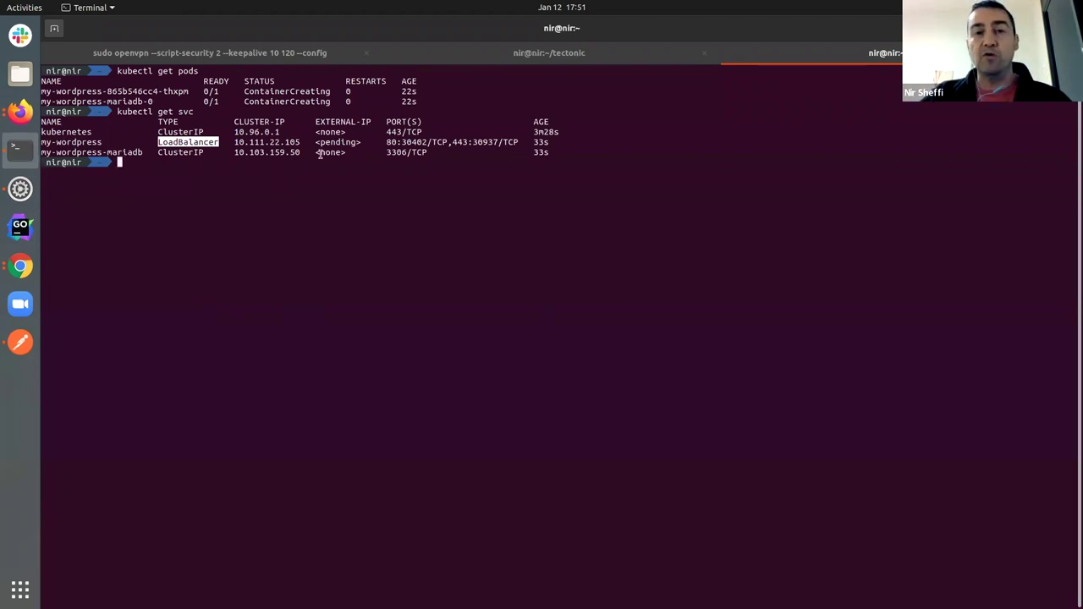
pyautogui.moveTo(383, 141); pyautogui.dragTo(530, 142)
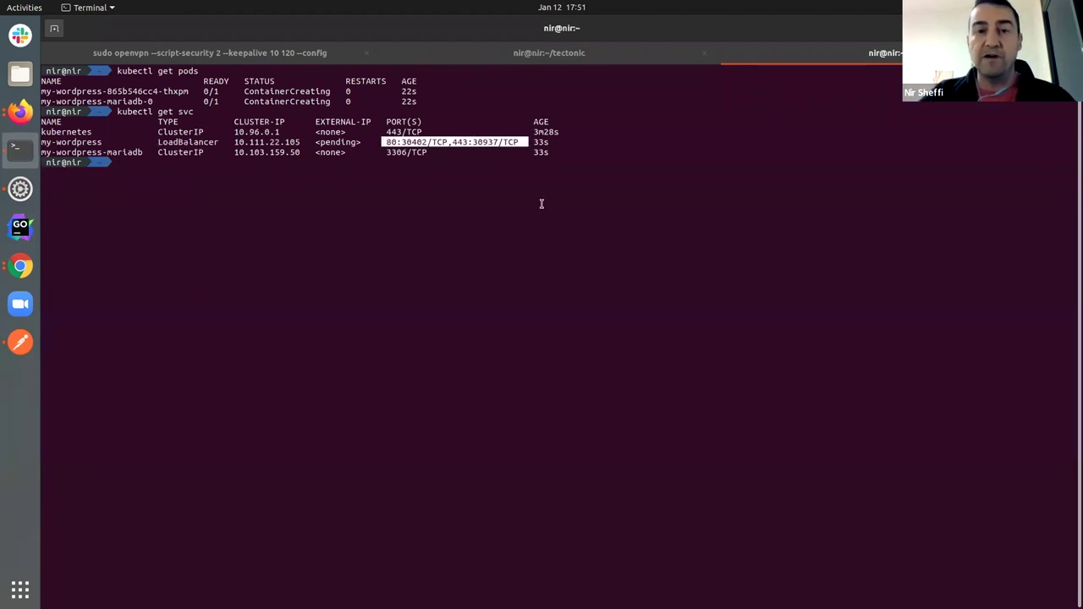
# Switch back to Chrome and close the kubeconfig details of the demo token.
pyautogui.hotkey('alt', 'Tab')
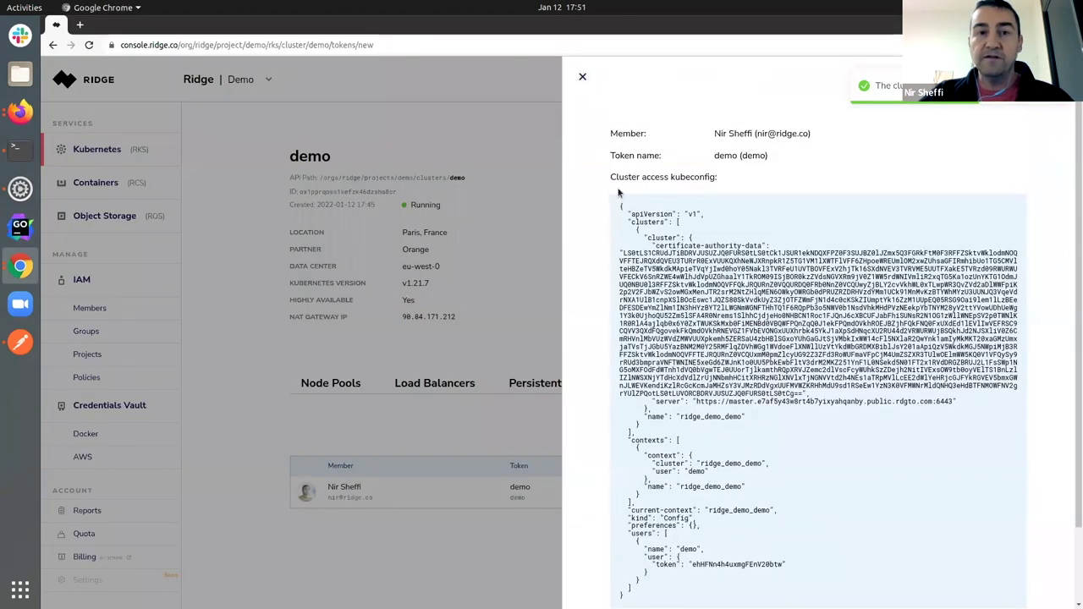
pyautogui.click(583, 78)
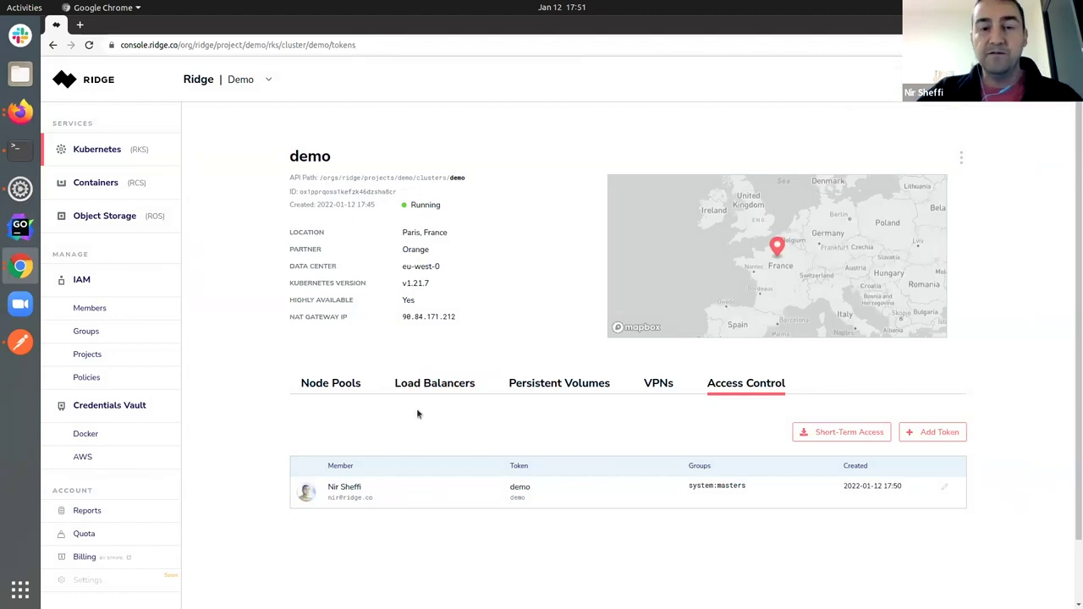
# Open the demo cluster's load balancers and examine the target nodes of the my-wordpress service.
pyautogui.click(438, 385)
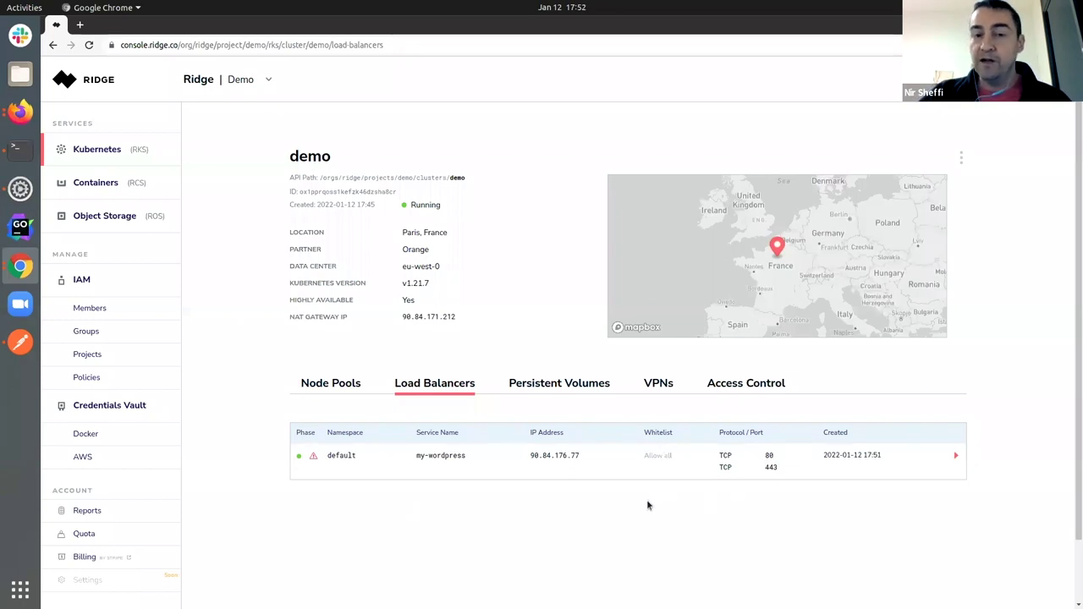
pyautogui.click(602, 466)
pyautogui.scroll(-2, 520, 466)
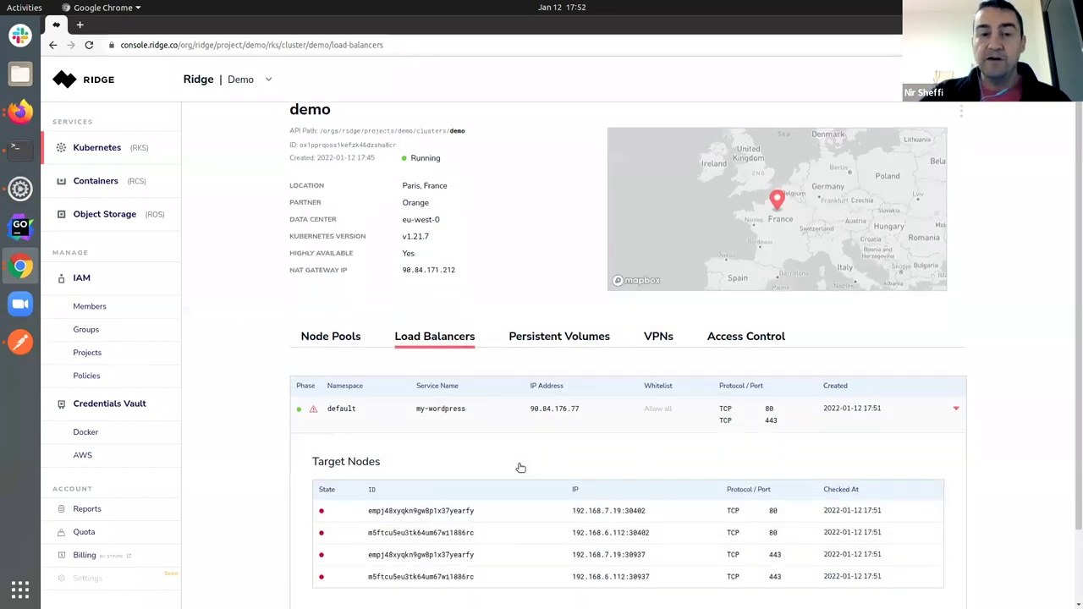
pyautogui.scroll(-1, 520, 467)
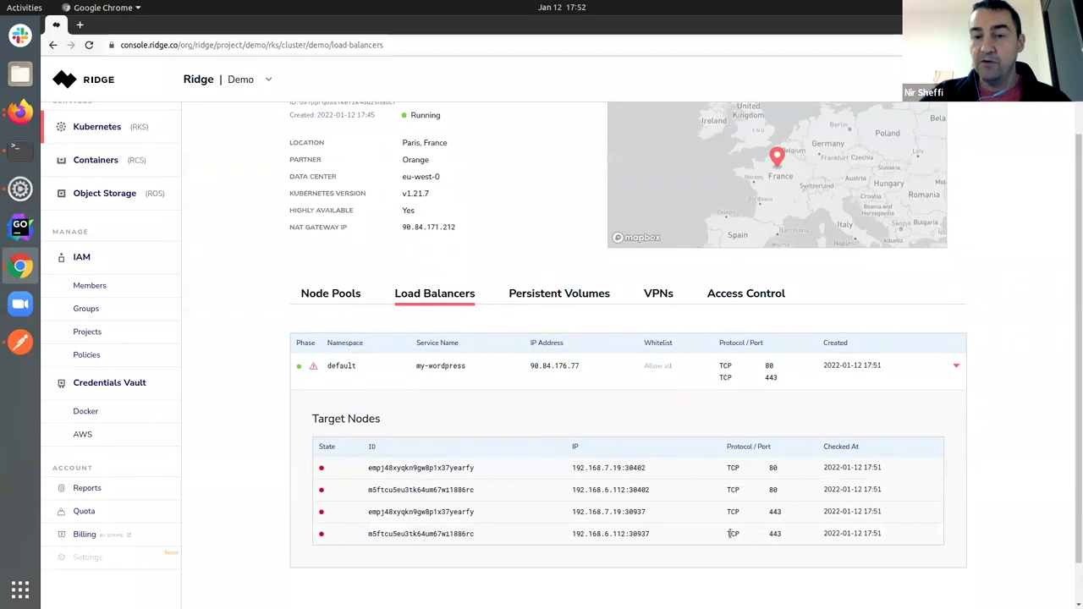
pyautogui.click(454, 377)
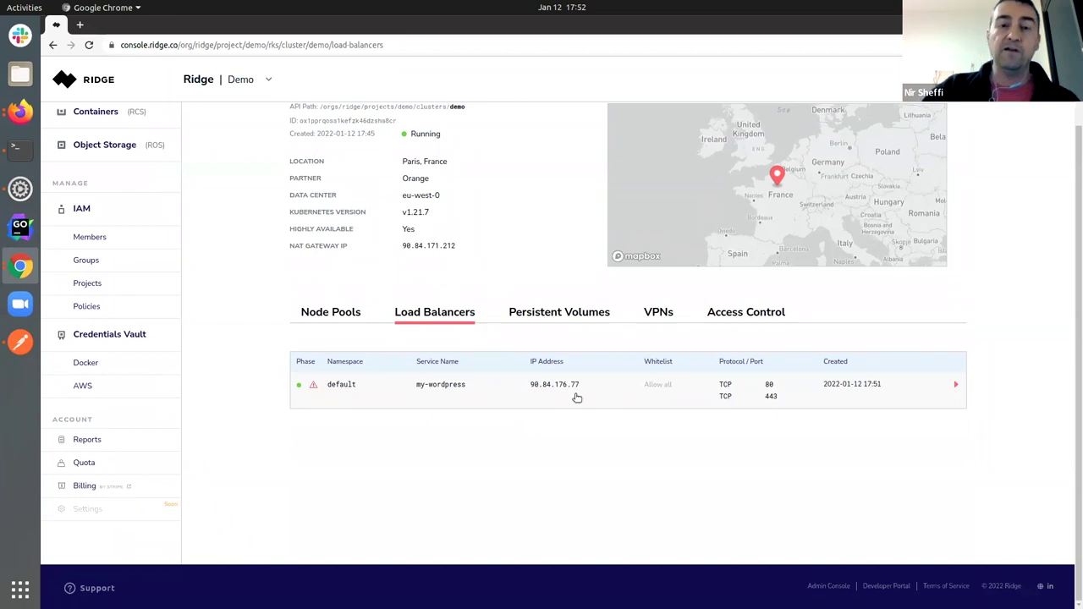
# Switch to the terminal, rerun kubectl get svc and examine the external IP of the my-wordpress service.
pyautogui.hotkey('alt', 'Tab')
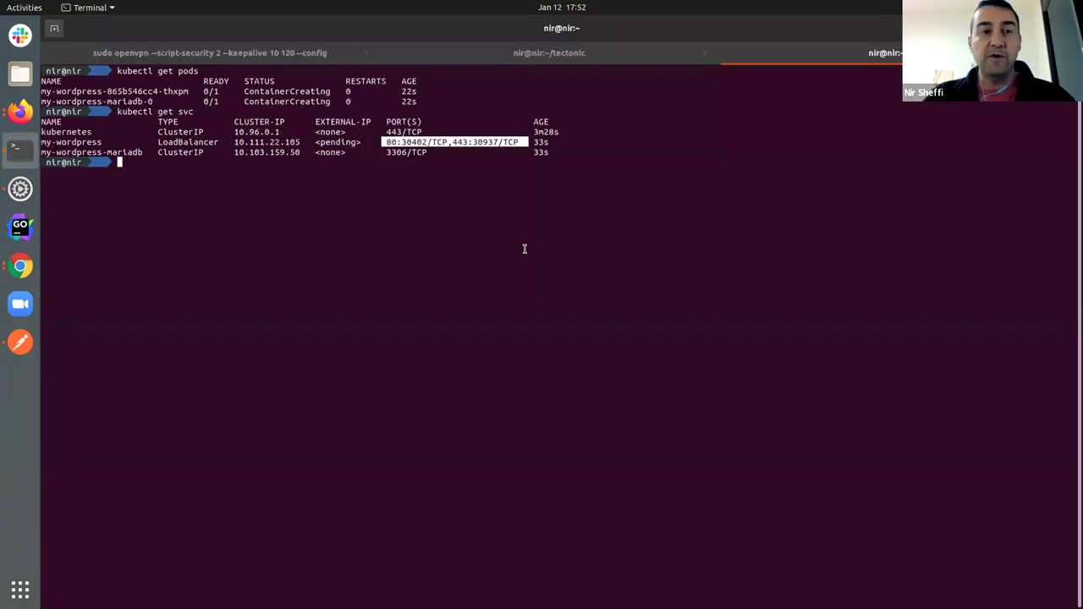
pyautogui.press('Up')
pyautogui.press('Return')
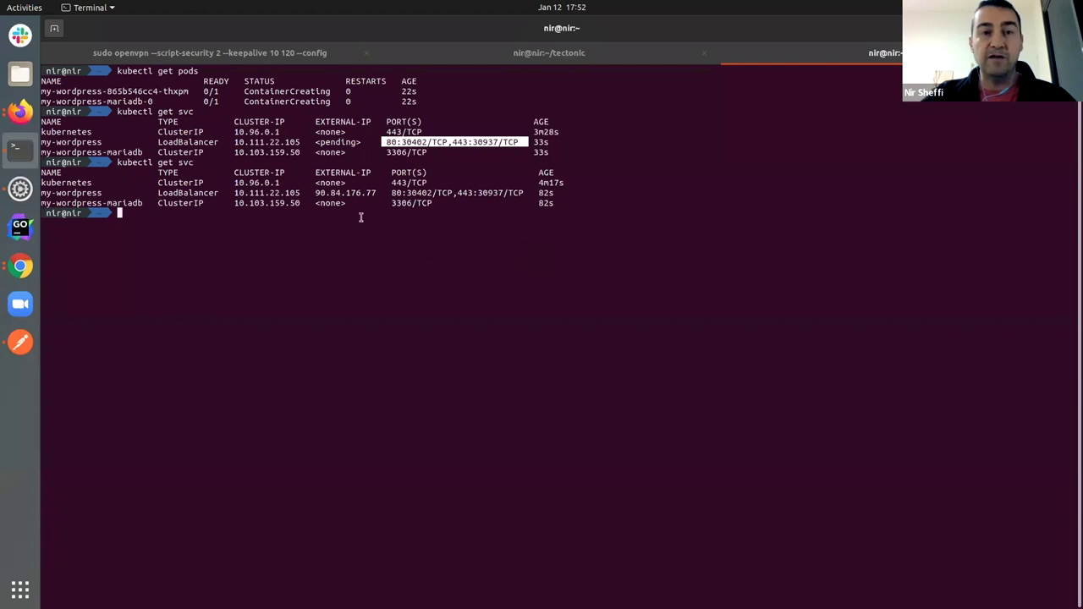
pyautogui.moveTo(316, 193); pyautogui.dragTo(381, 194)
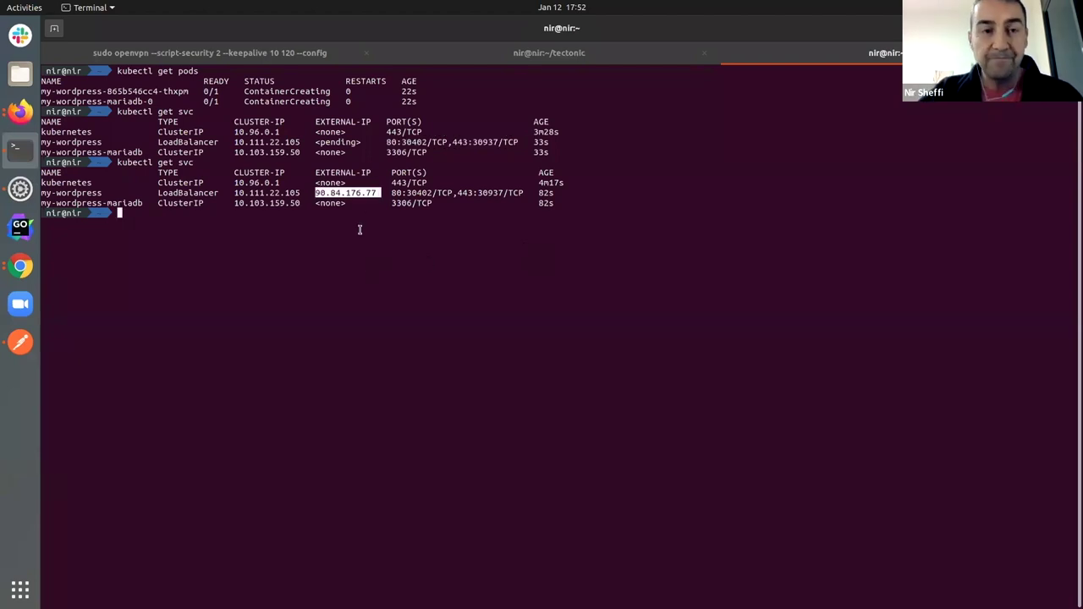
pyautogui.click(400, 241)
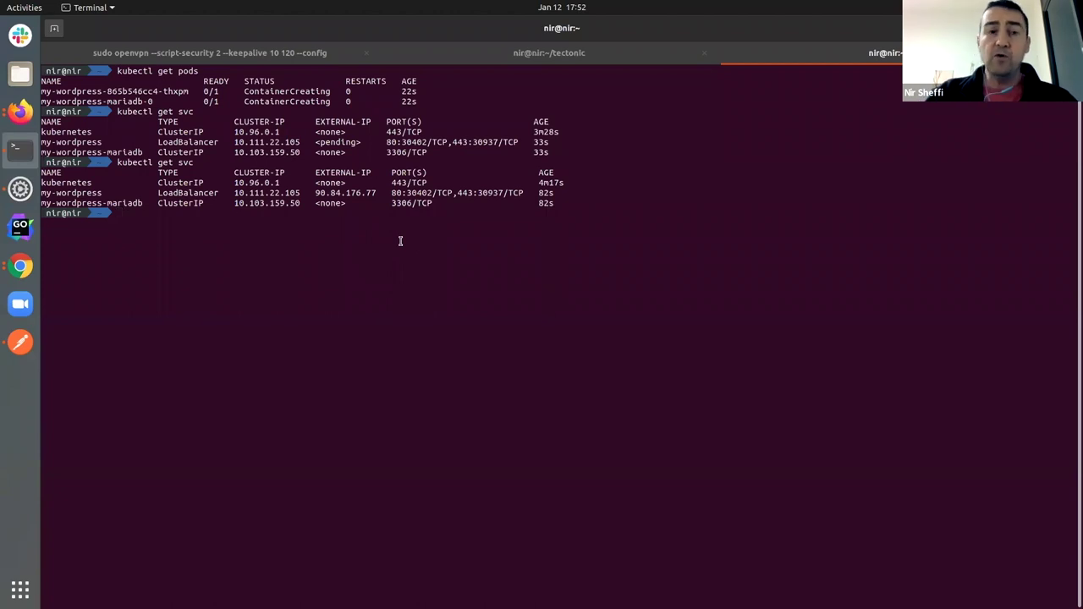
# Run kubectl get pvc and examine the capacities of the MariaDB and WordPress volume claims.
pyautogui.write('k')
pyautogui.press('Right')
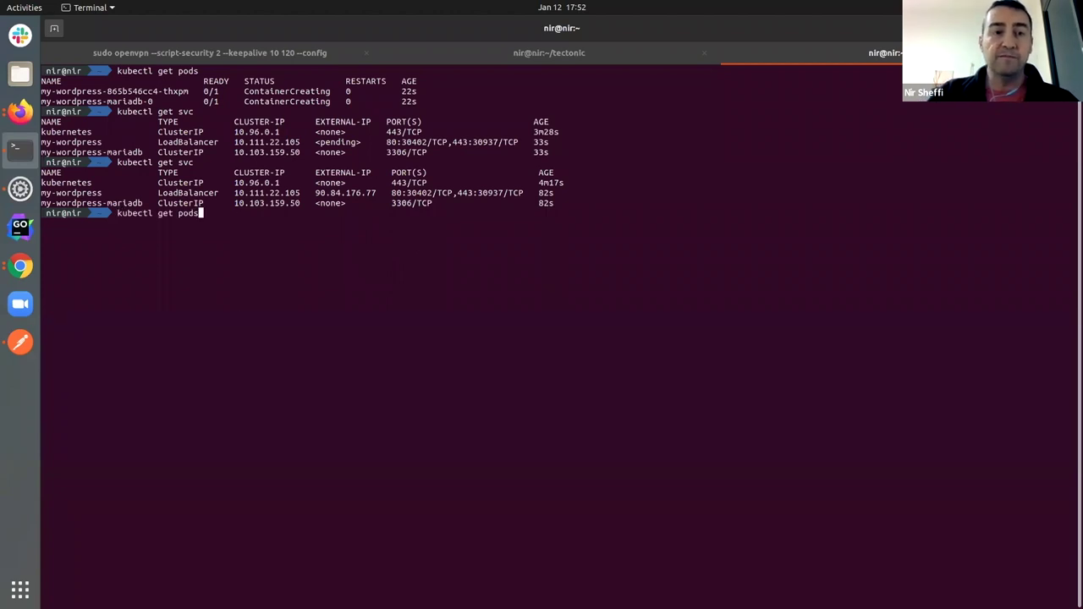
pyautogui.press('BackSpace')
pyautogui.press('BackSpace')
pyautogui.press('BackSpace')
pyautogui.write('pvc')
pyautogui.press('Return')
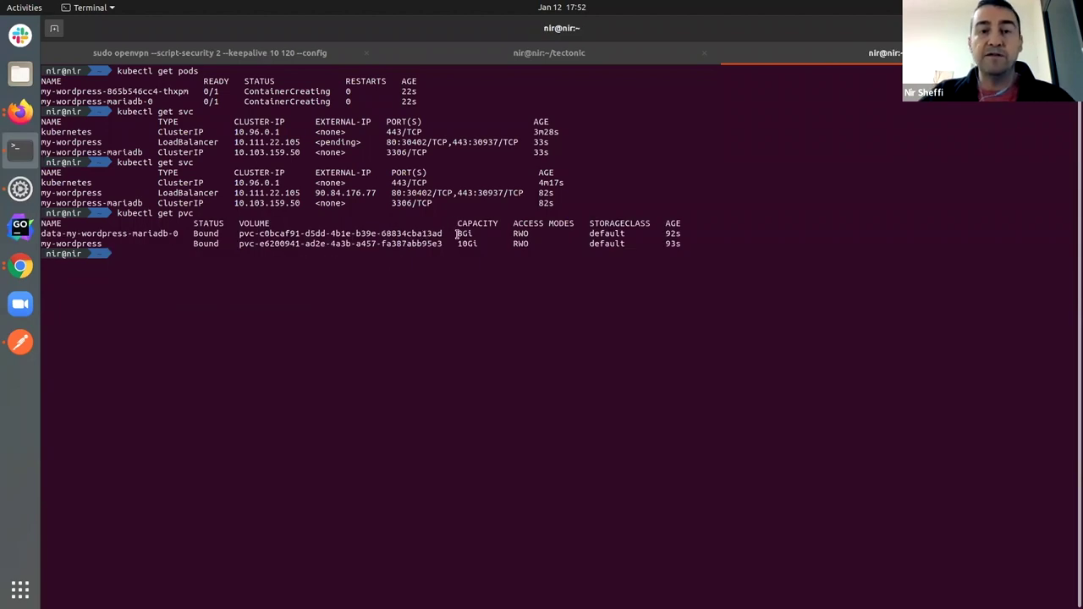
pyautogui.moveTo(453, 233); pyautogui.dragTo(471, 233)
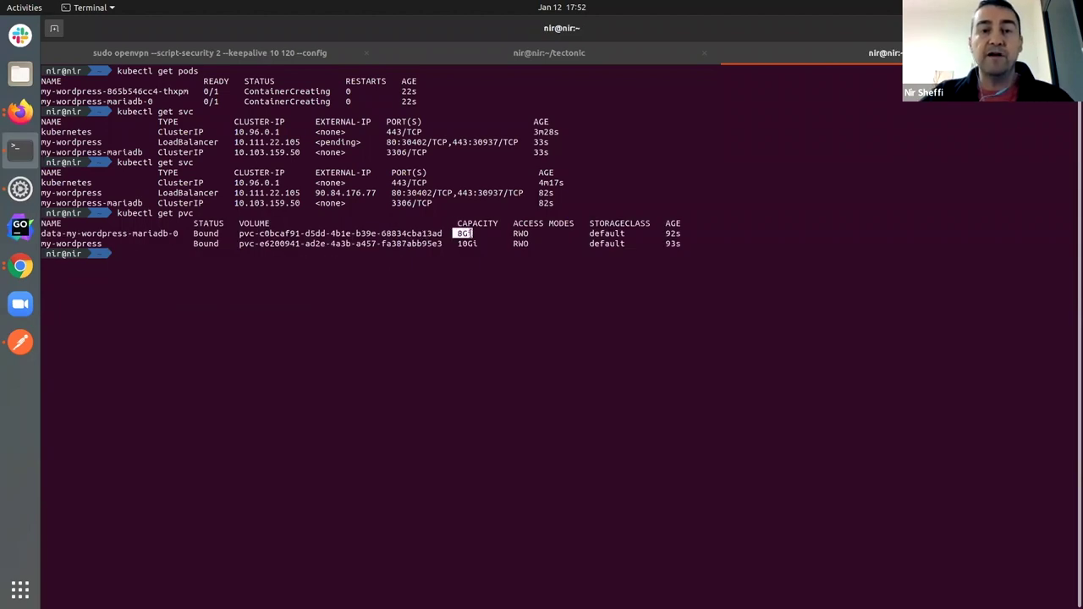
pyautogui.doubleClick(141, 234)
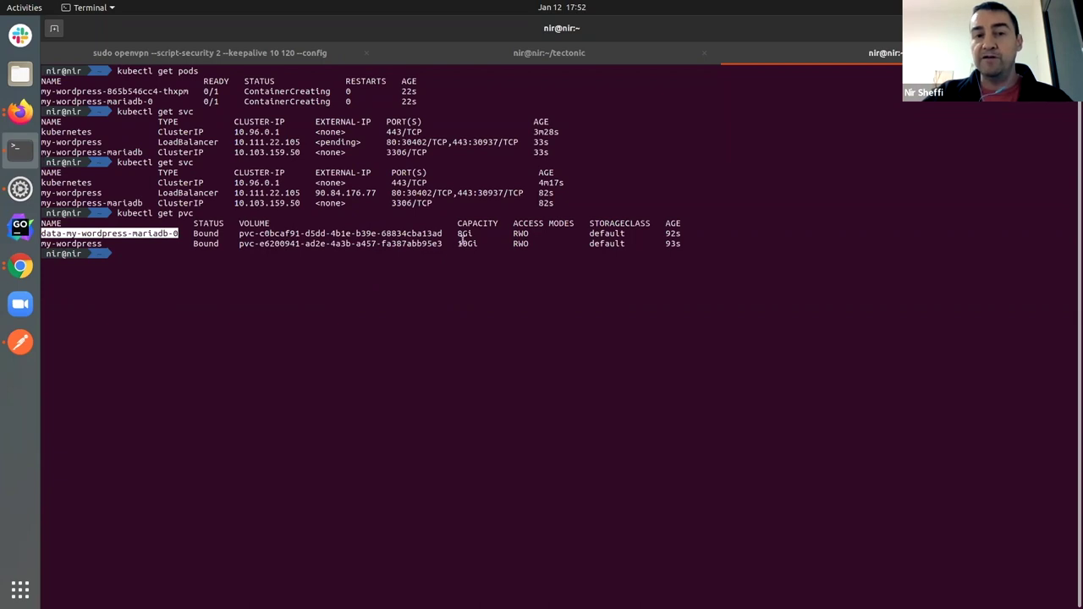
pyautogui.moveTo(454, 244); pyautogui.dragTo(483, 244)
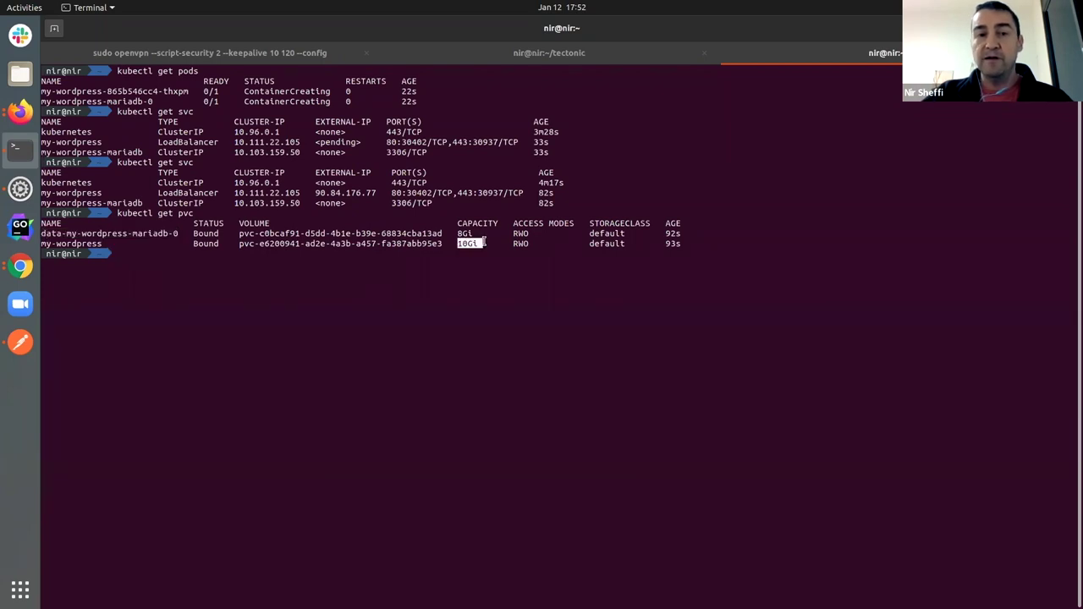
pyautogui.doubleClick(69, 243)
pyautogui.click(186, 255)
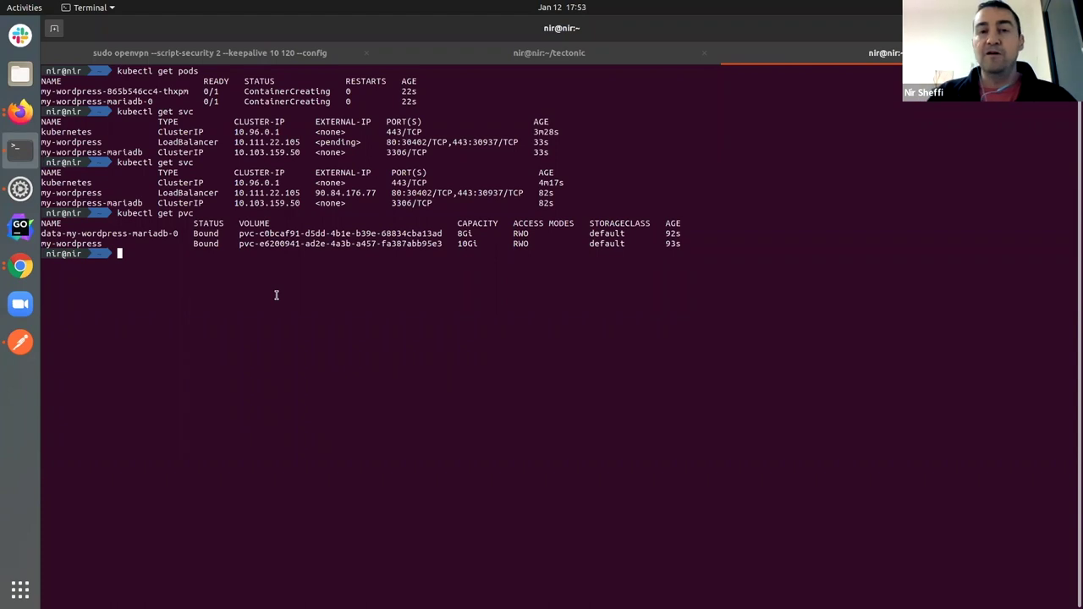
# Run kubectl get pods -o wide and examine which node hosts the WordPress pod and which hosts the MariaDB pod.
pyautogui.hotkey('alt', 'Tab')
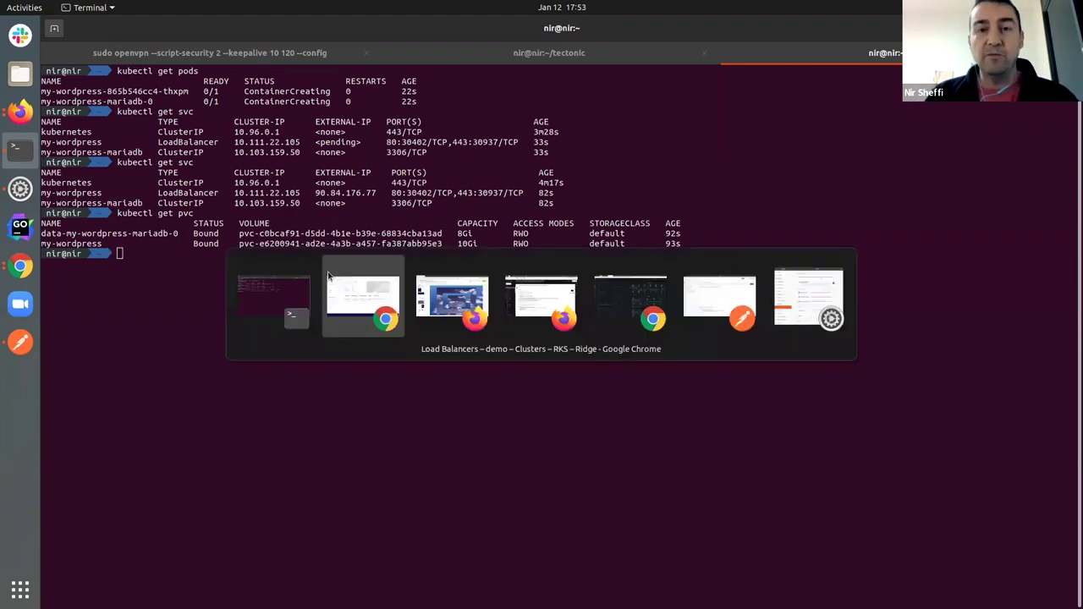
pyautogui.hotkey('alt', 'Tab')
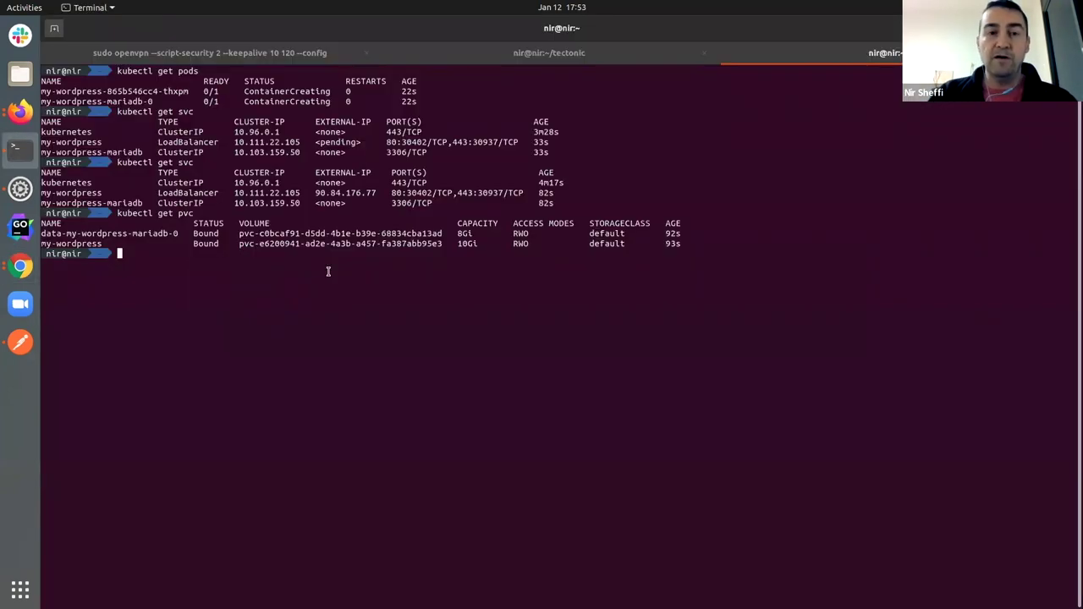
pyautogui.press('Up')
pyautogui.press('BackSpace')
pyautogui.press('BackSpace')
pyautogui.press('BackSpace')
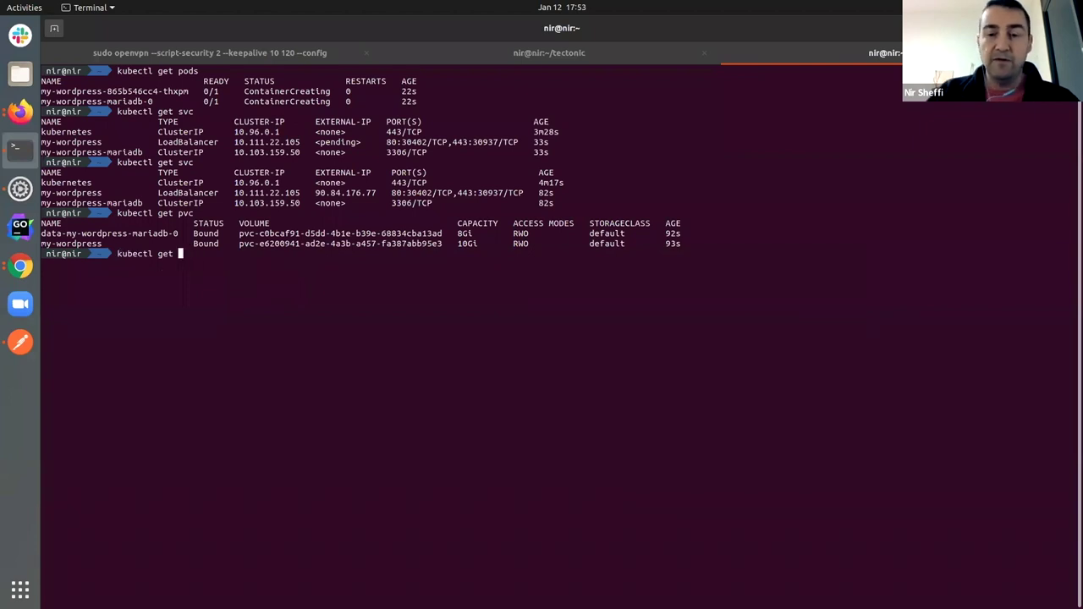
pyautogui.write('pods -')
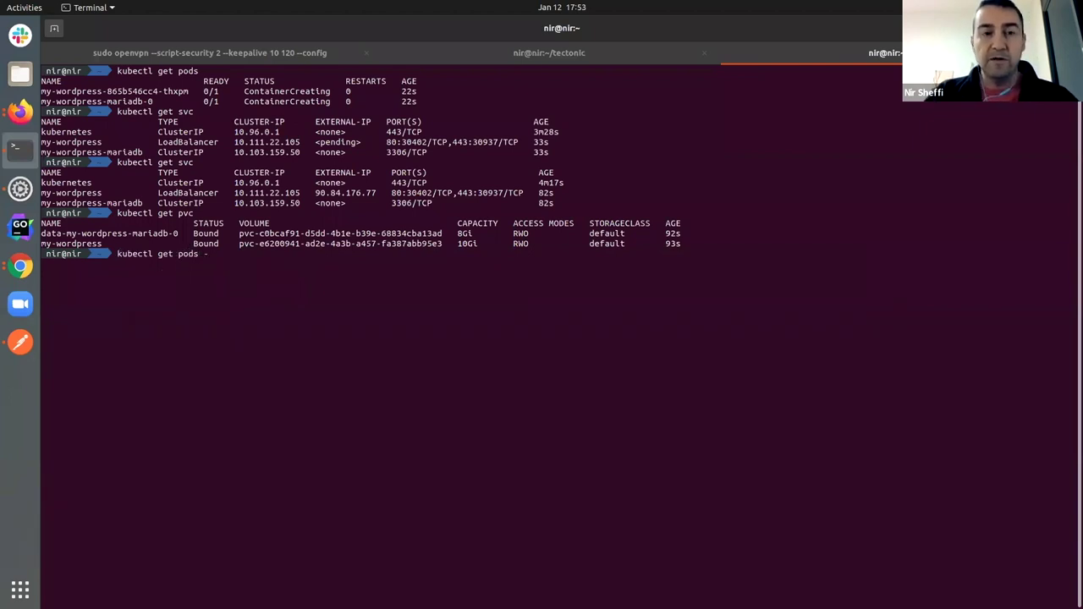
pyautogui.write('o wide')
pyautogui.press('Return')
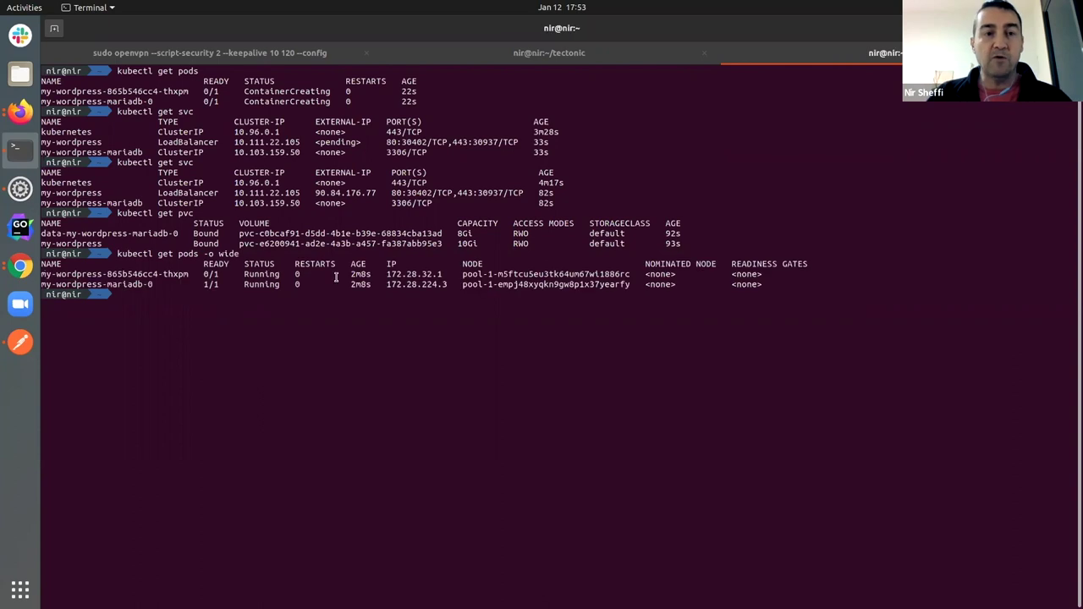
pyautogui.doubleClick(166, 273)
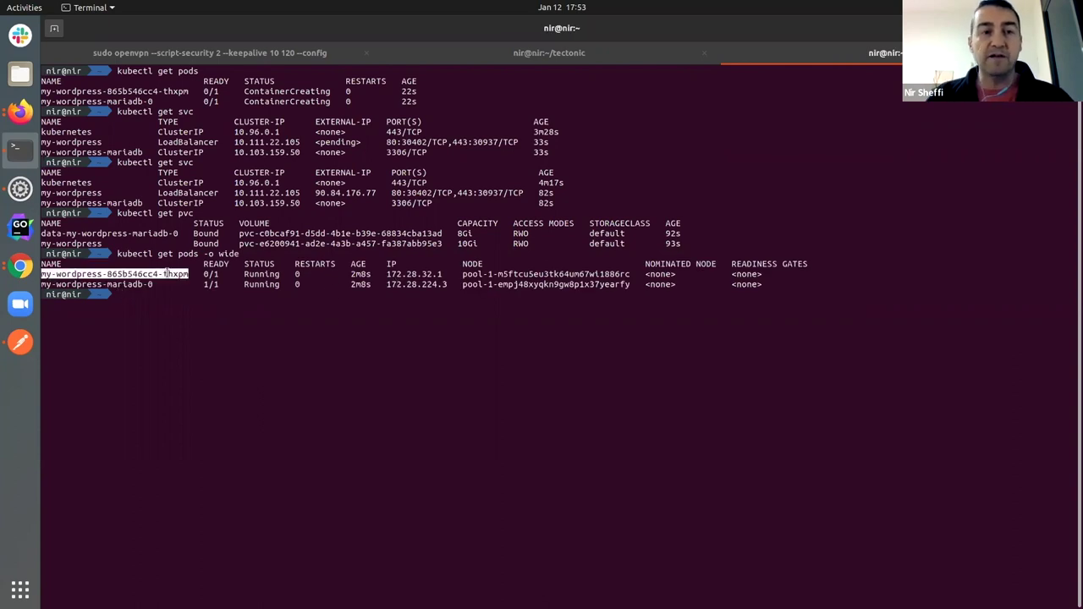
pyautogui.doubleClick(520, 273)
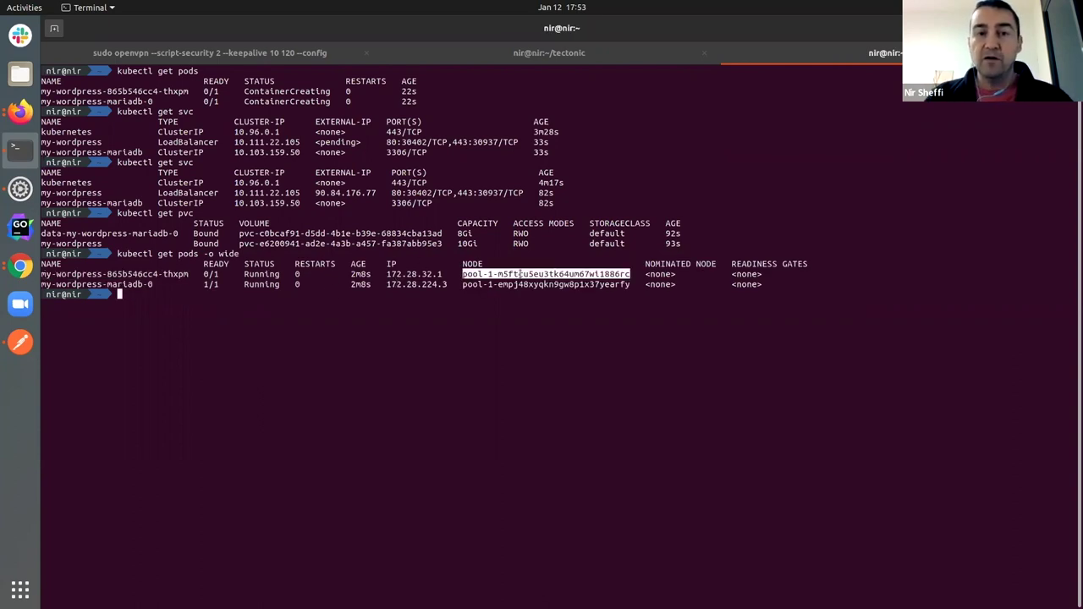
pyautogui.doubleClick(120, 284)
pyautogui.doubleClick(557, 285)
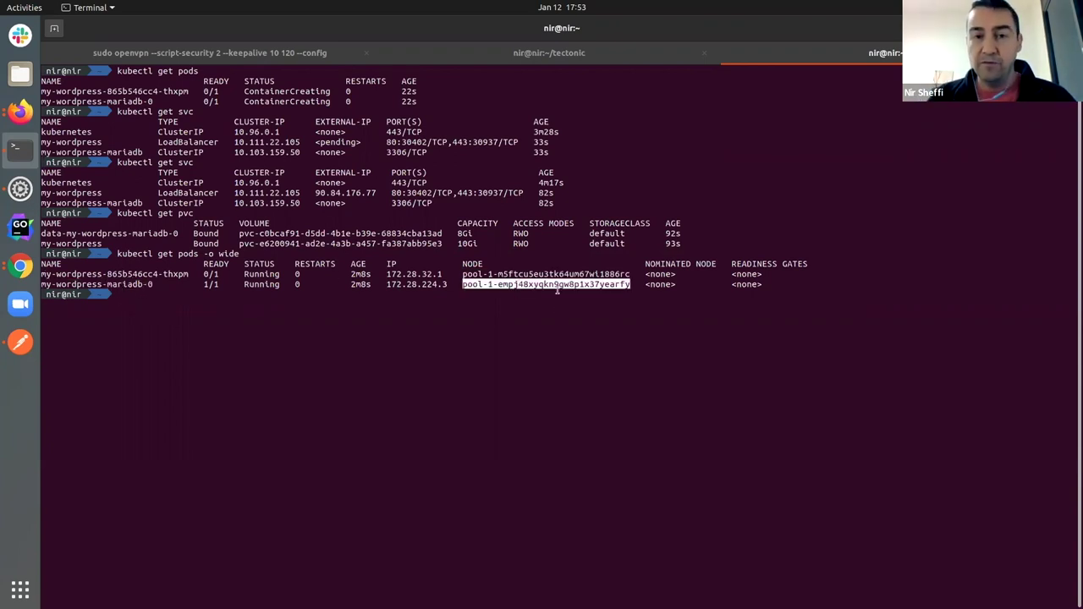
# Switch to Chrome and examine the sizes and attached nodes of the demo cluster's persistent volumes.
pyautogui.hotkey('alt', 'Tab')
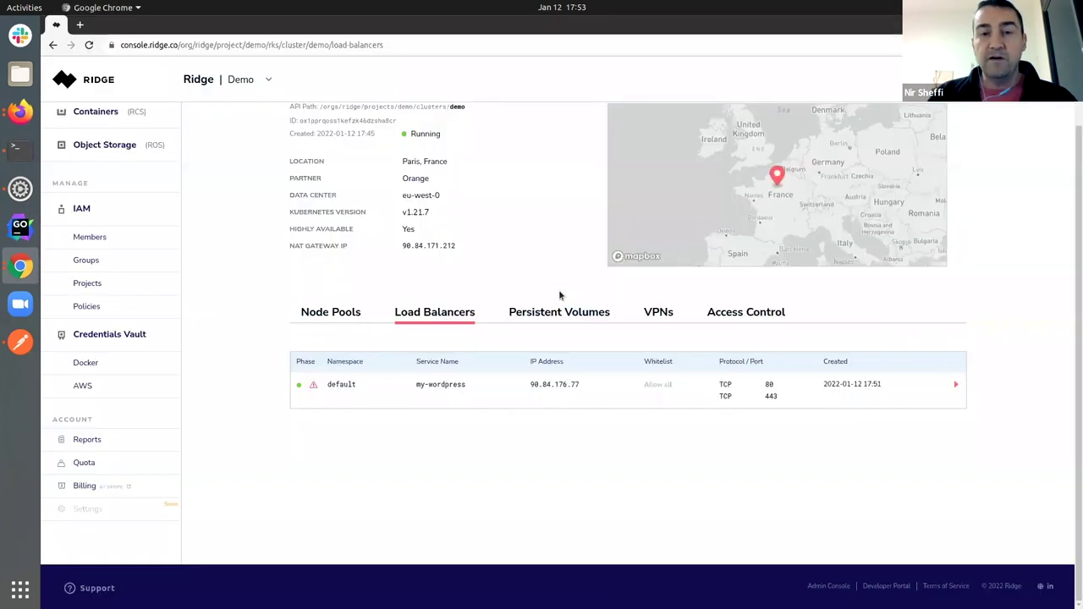
pyautogui.click(559, 314)
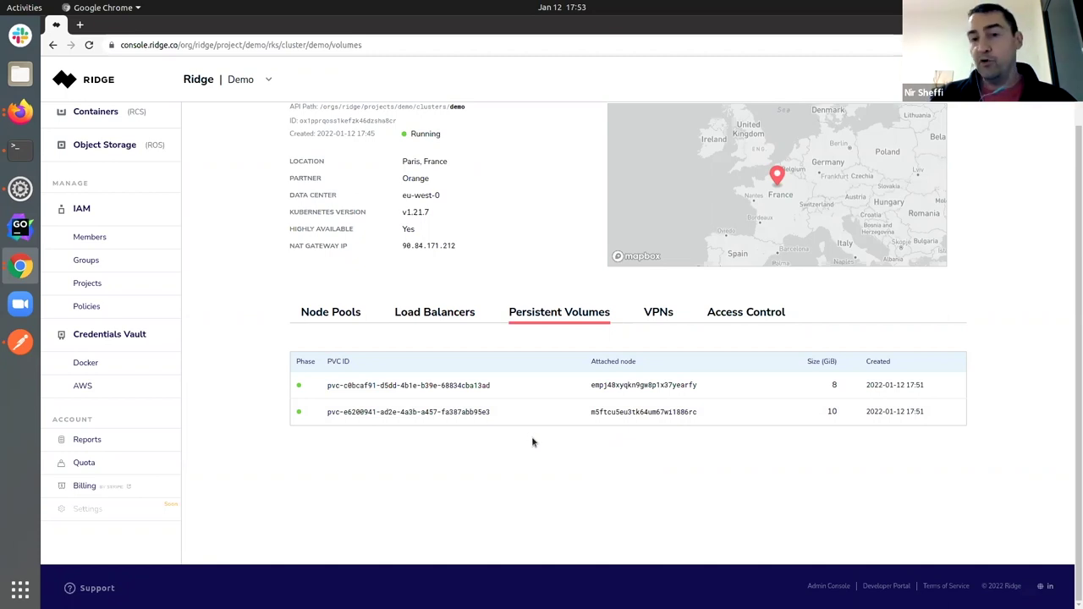
# Switch back to the terminal, rerun kubectl get pods -o wide and check the readiness of the WordPress pod.
pyautogui.hotkey('alt', 'Tab')
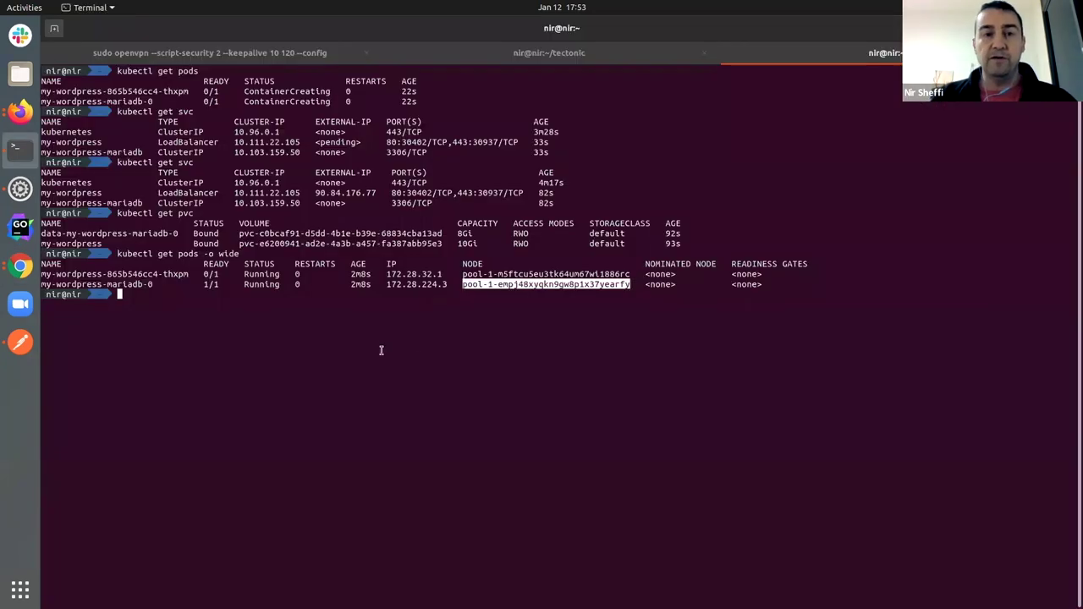
pyautogui.press('Up')
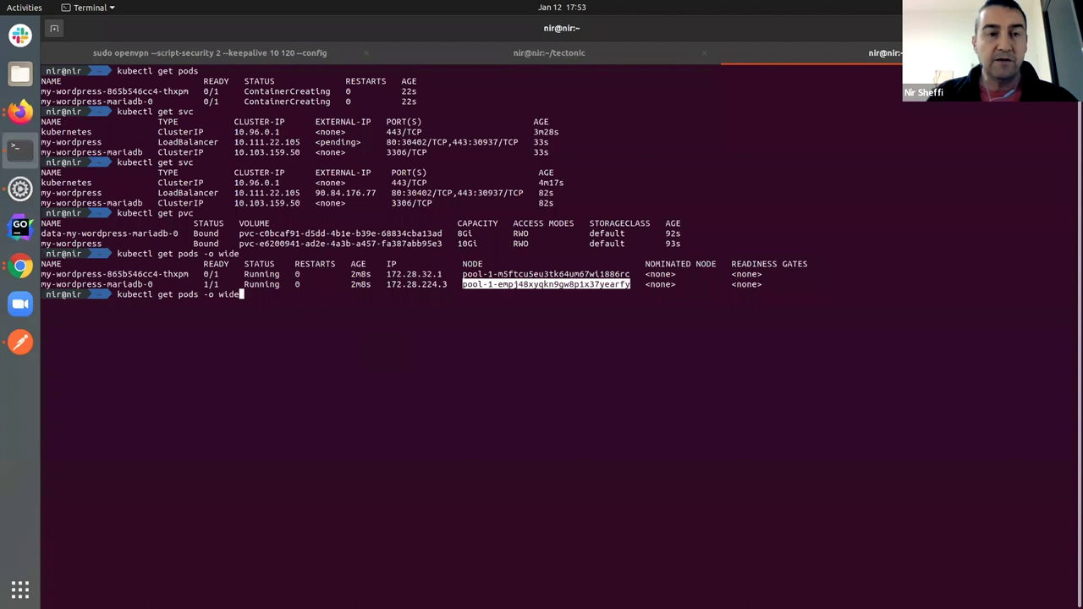
pyautogui.press('Return')
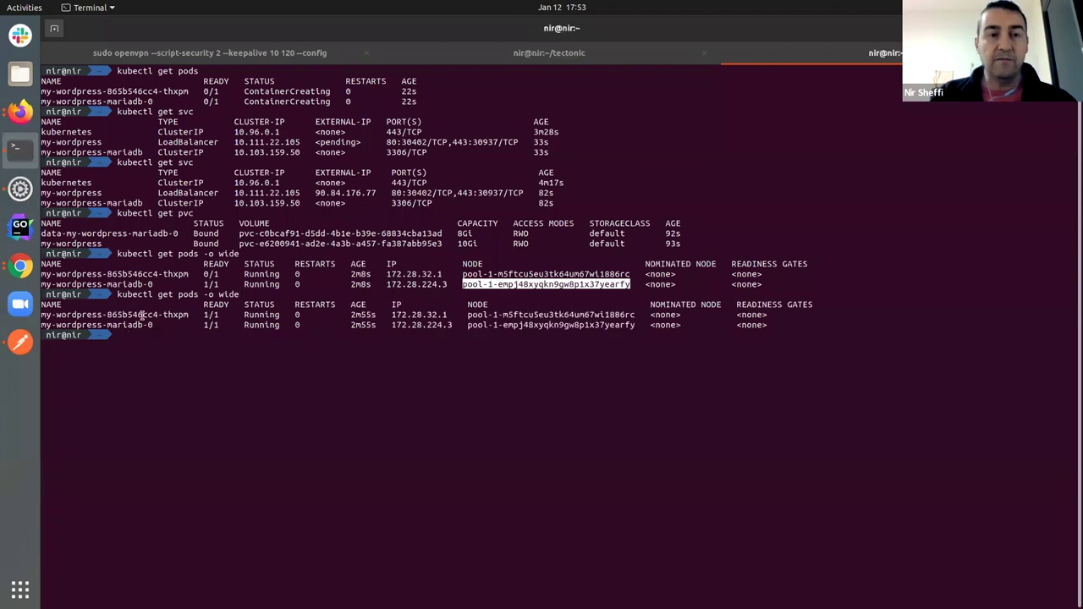
pyautogui.doubleClick(142, 314)
pyautogui.click(142, 314)
pyautogui.doubleClick(142, 314)
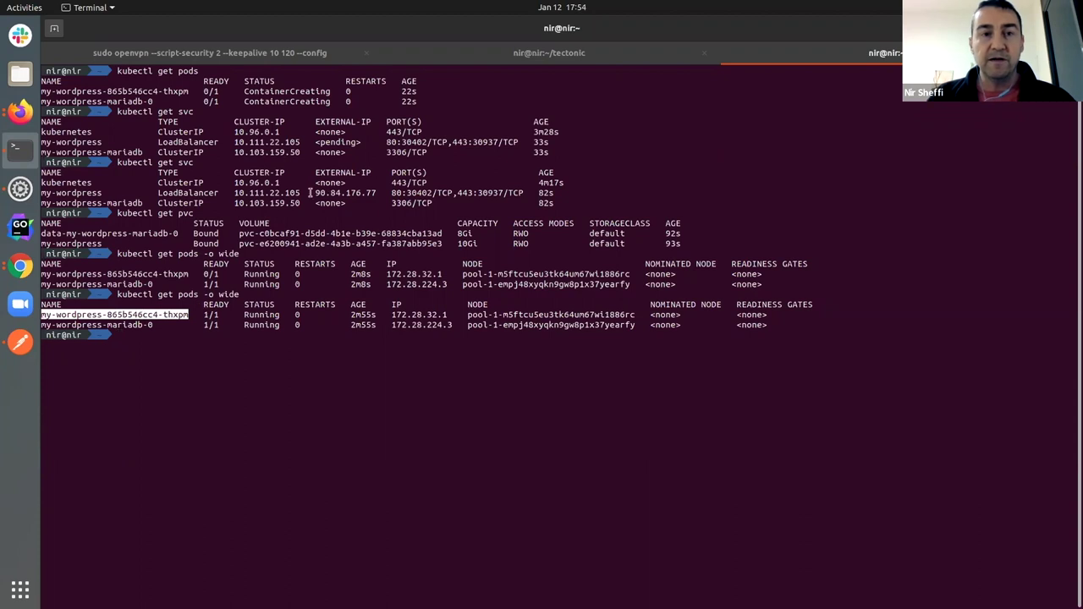
# Copy the my-wordpress external IP 90.84.176.77, open it in a new Chrome tab to view the site, and return to the Ridge console.
pyautogui.moveTo(314, 193); pyautogui.dragTo(375, 188)
pyautogui.hotkey('ctrl', 'c')
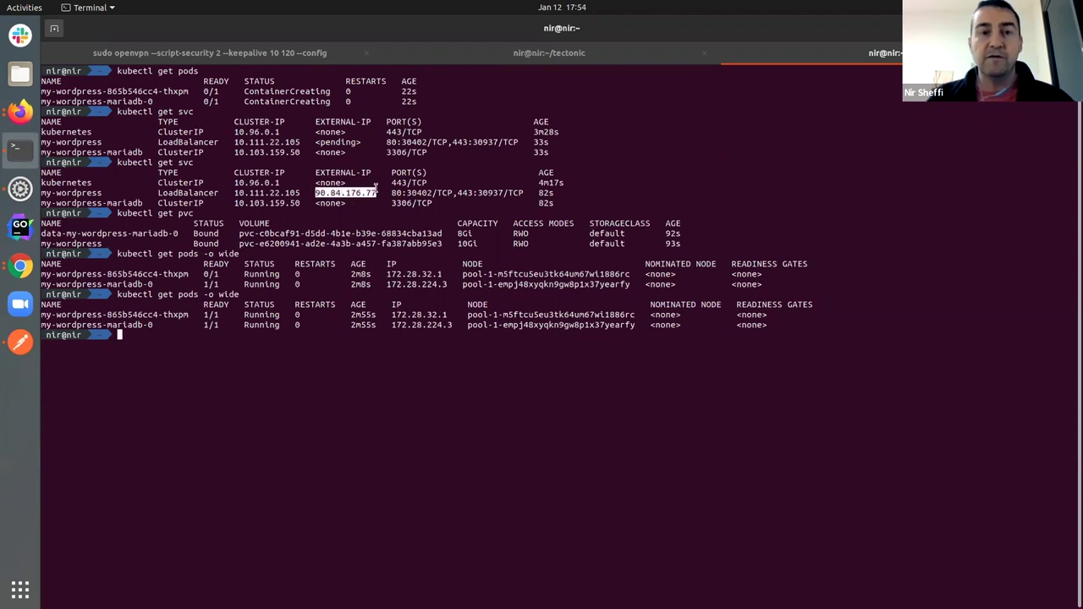
pyautogui.hotkey('alt', 'Tab')
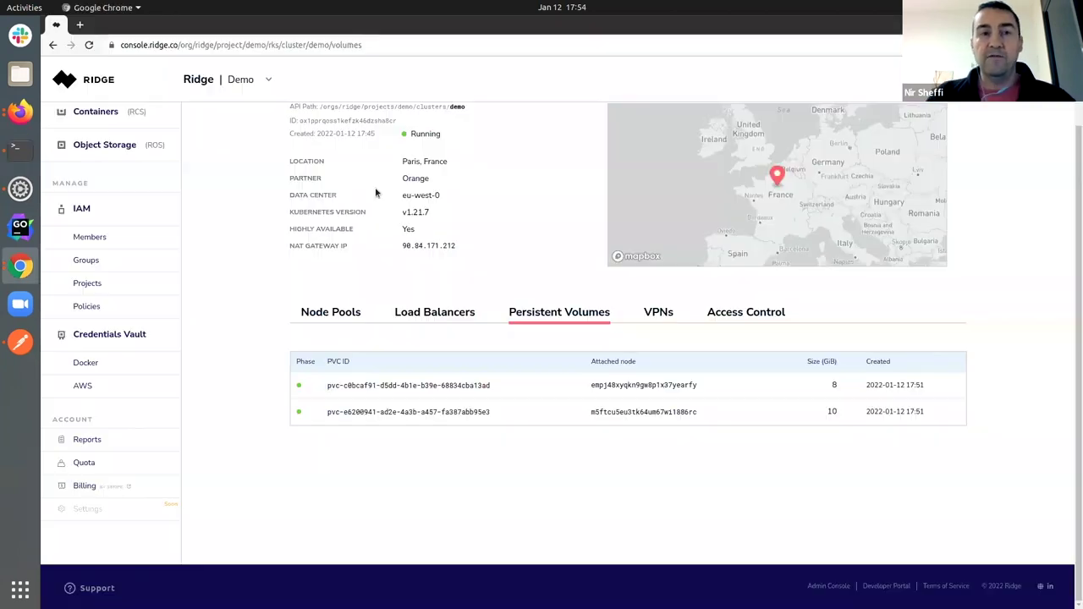
pyautogui.hotkey('ctrl', 't')
pyautogui.hotkey('ctrl', 'v')
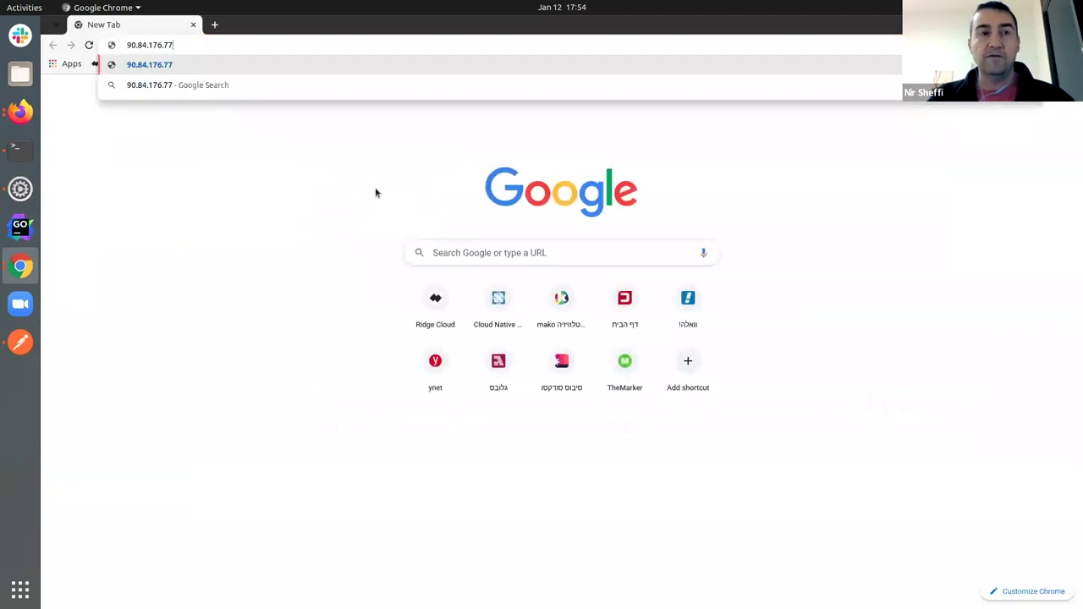
pyautogui.press('Return')
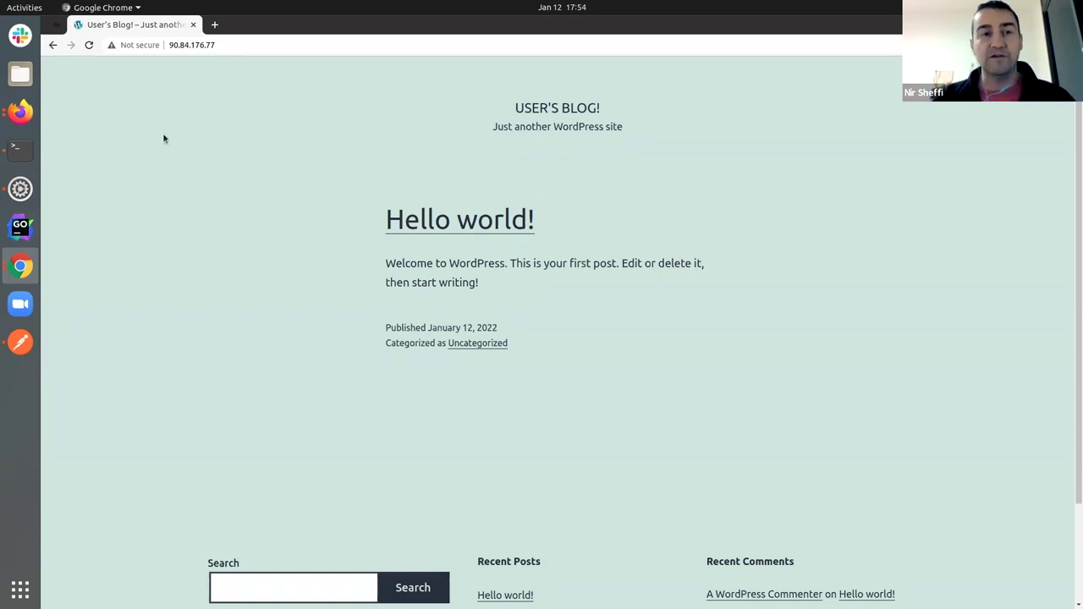
pyautogui.click(55, 45)
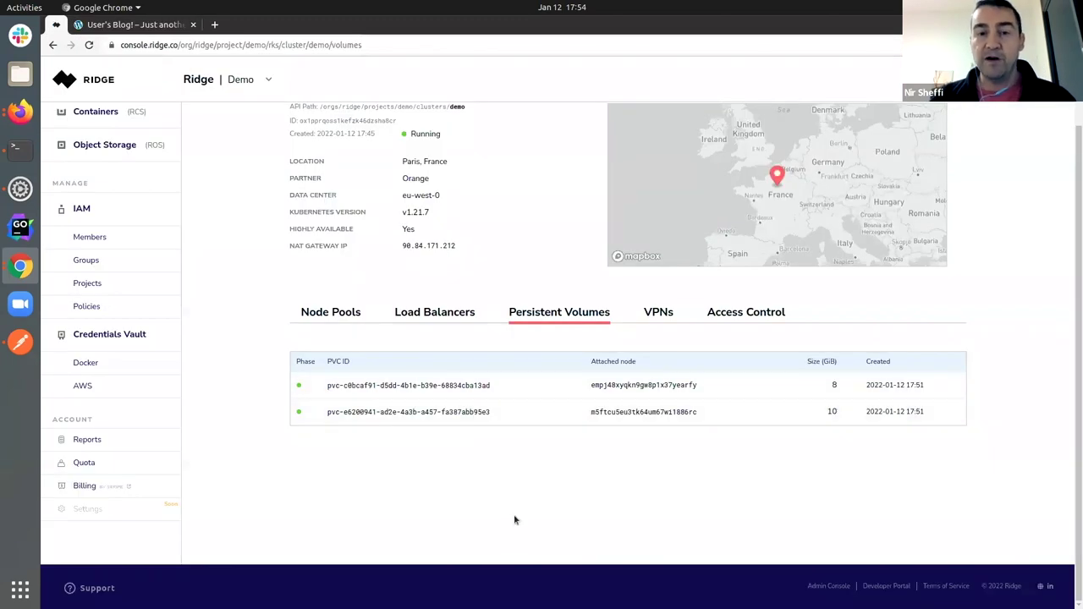